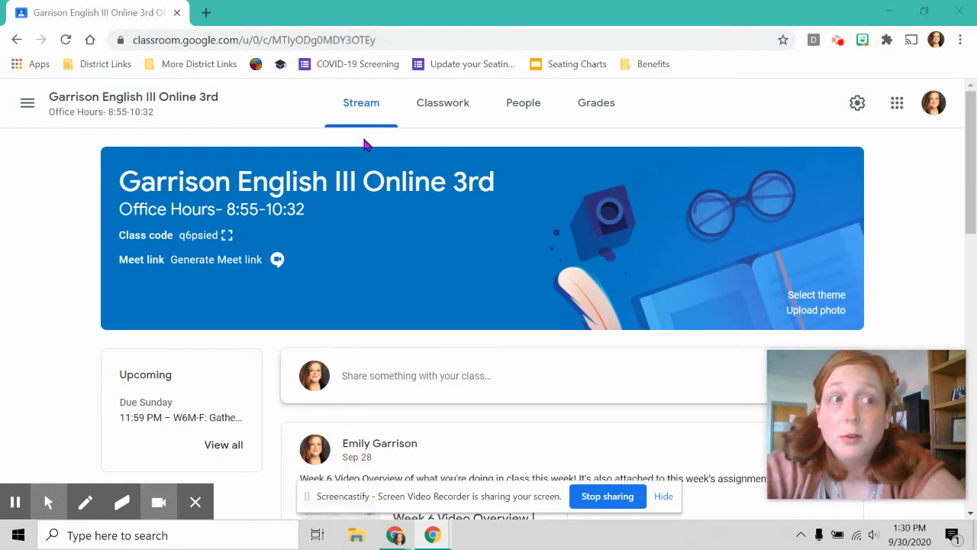
scroll(431, 182, "down", 2)
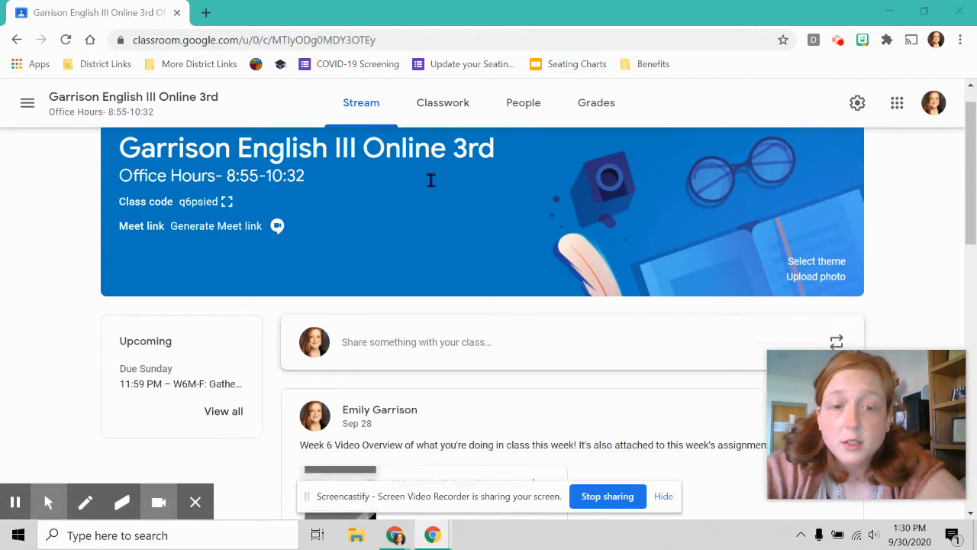
scroll(431, 181, "up", 2)
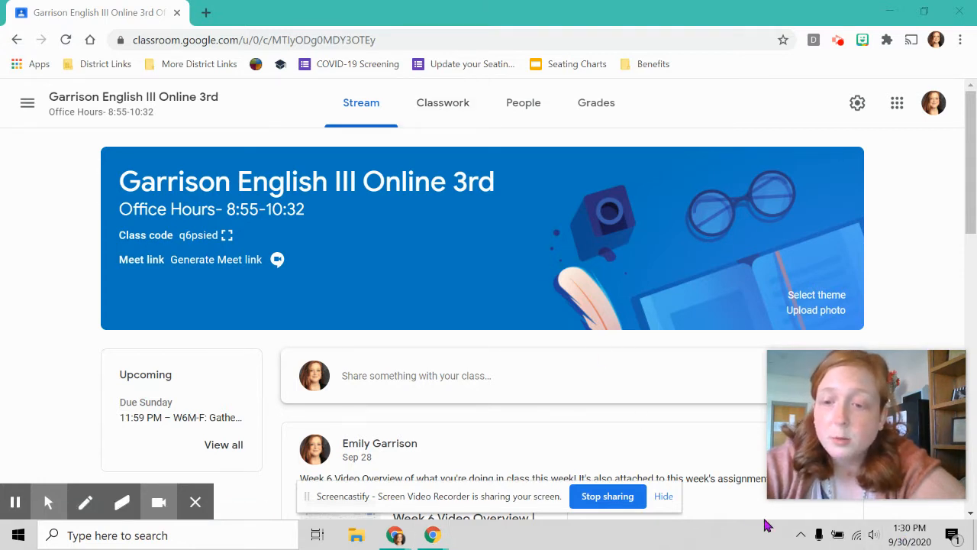
- Check today's date on the taskbar calendar, then switch from the Stream to the Classwork page
left_click(909, 534)
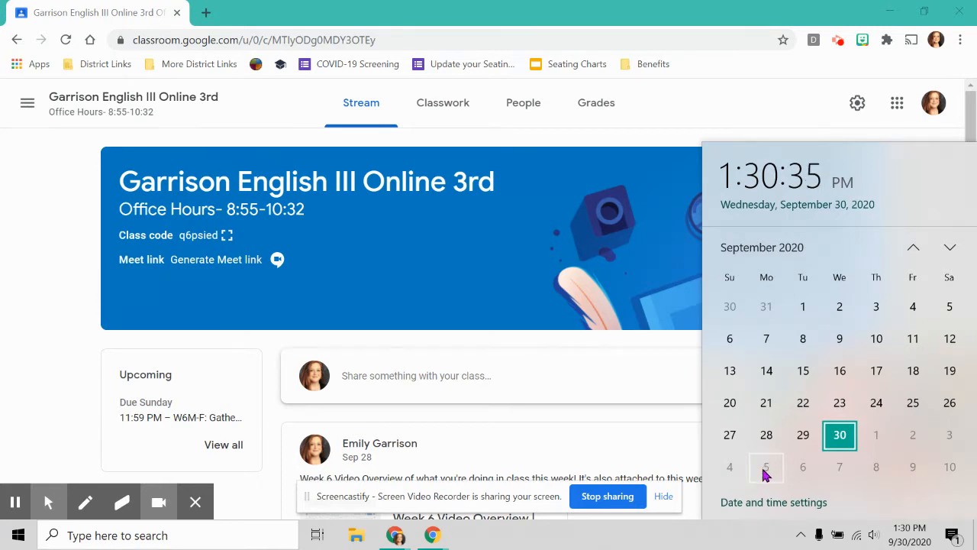
left_click(488, 142)
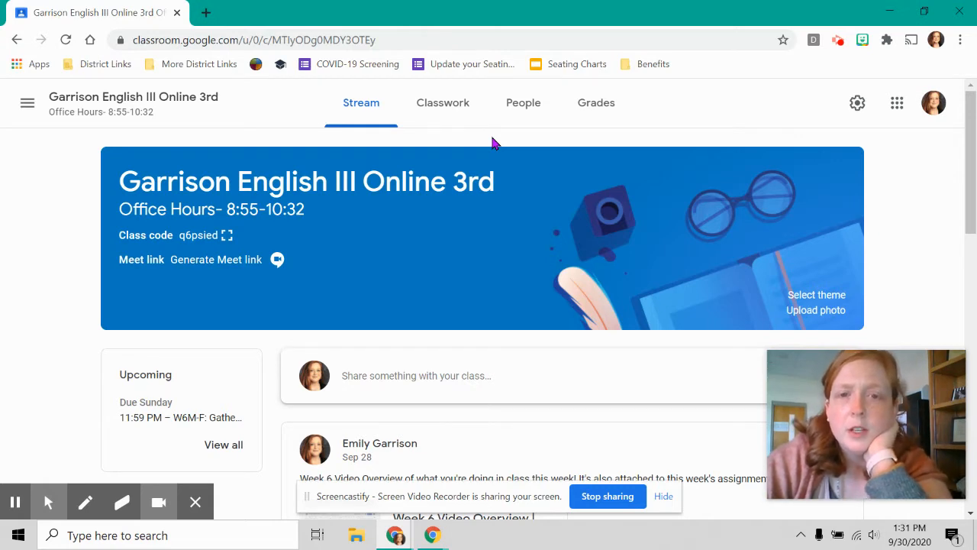
left_click(443, 102)
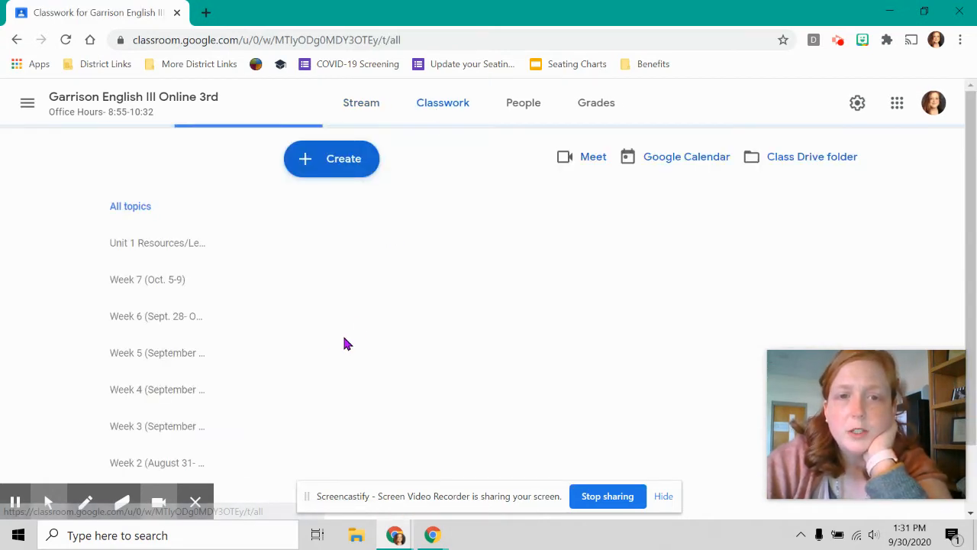
scroll(313, 317, "down", 5)
scroll(313, 317, "down", 5)
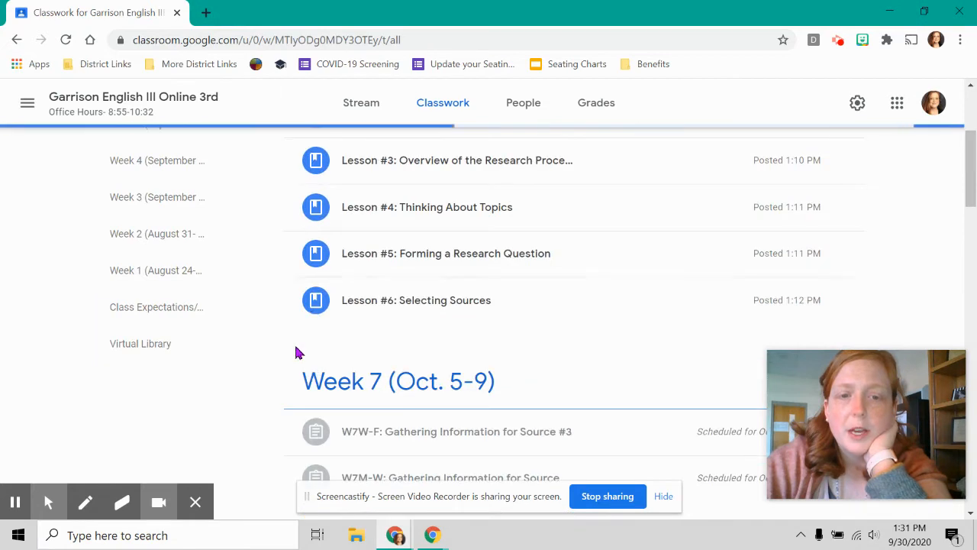
scroll(313, 317, "down", 5)
scroll(275, 321, "down", 3)
scroll(276, 329, "down", 1)
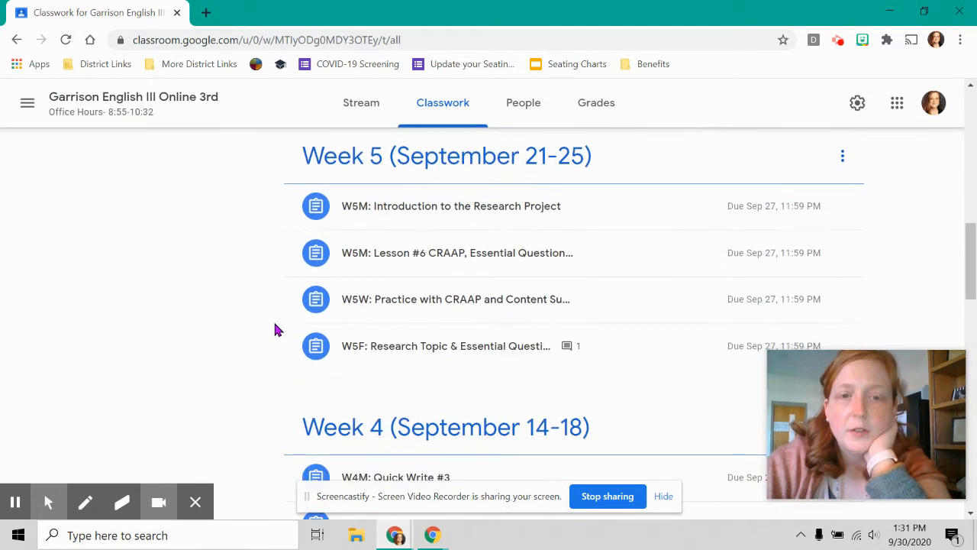
- Preview the Introduction to the Research Project assignment, then expand W5W Practice with CRAAP
left_click(424, 220)
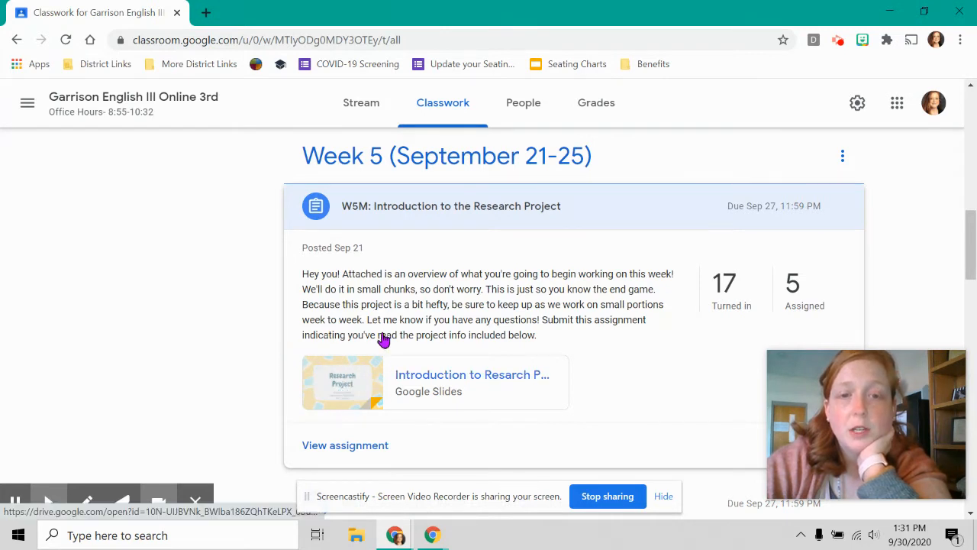
left_click(403, 206)
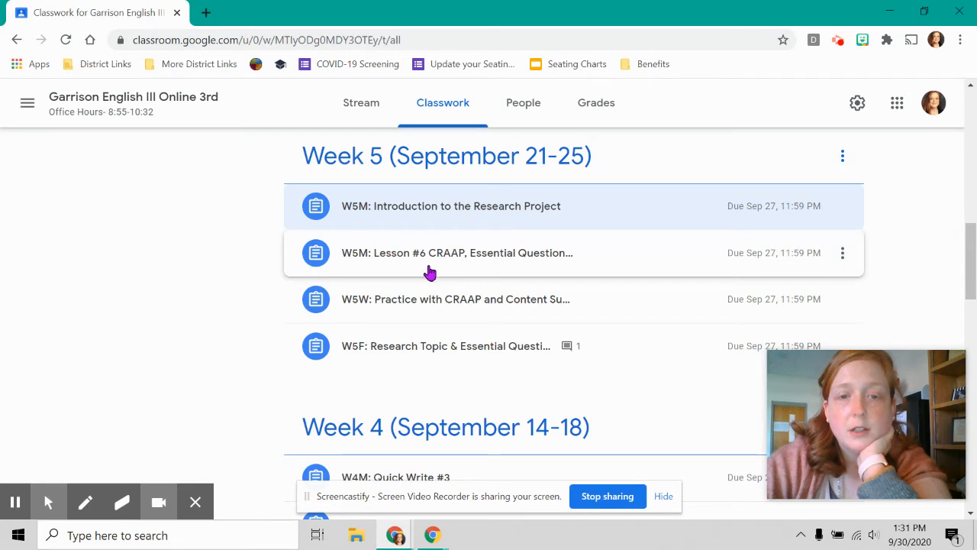
scroll(274, 355, "up", 2)
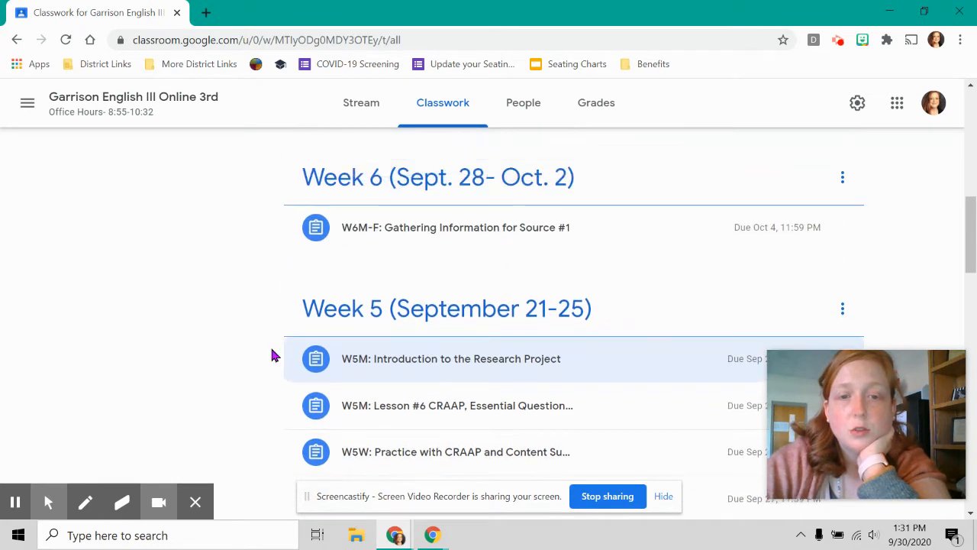
scroll(274, 355, "down", 2)
left_click(405, 381)
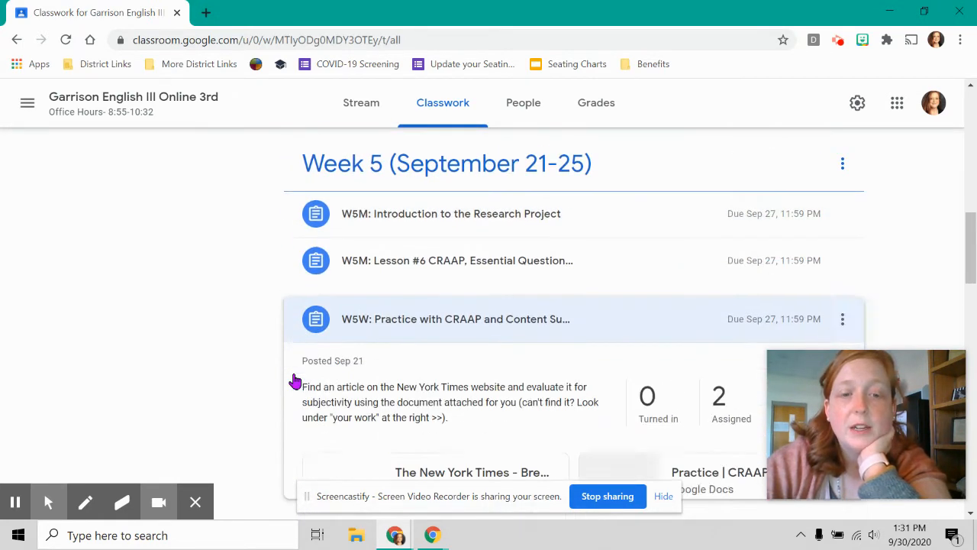
scroll(296, 381, "down", 1)
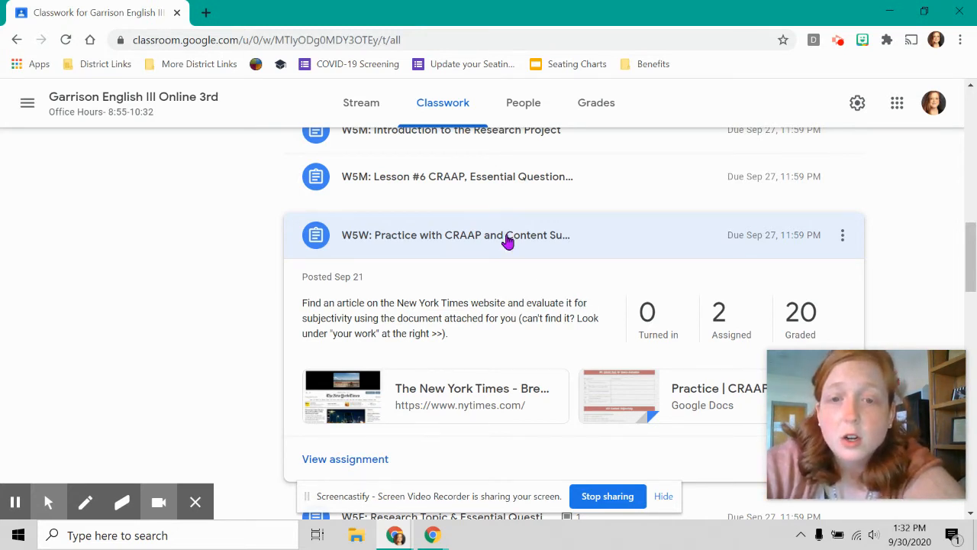
- Open the attached Practice | CRAAP and Content Subjectivity worksheet in Google Docs
left_click(649, 408)
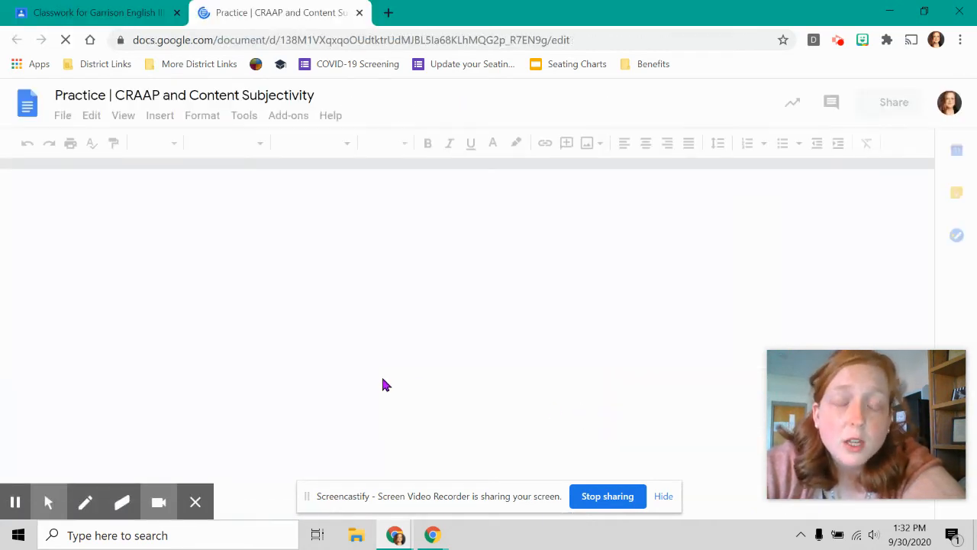
scroll(381, 374, "down", 3)
scroll(381, 374, "down", 1)
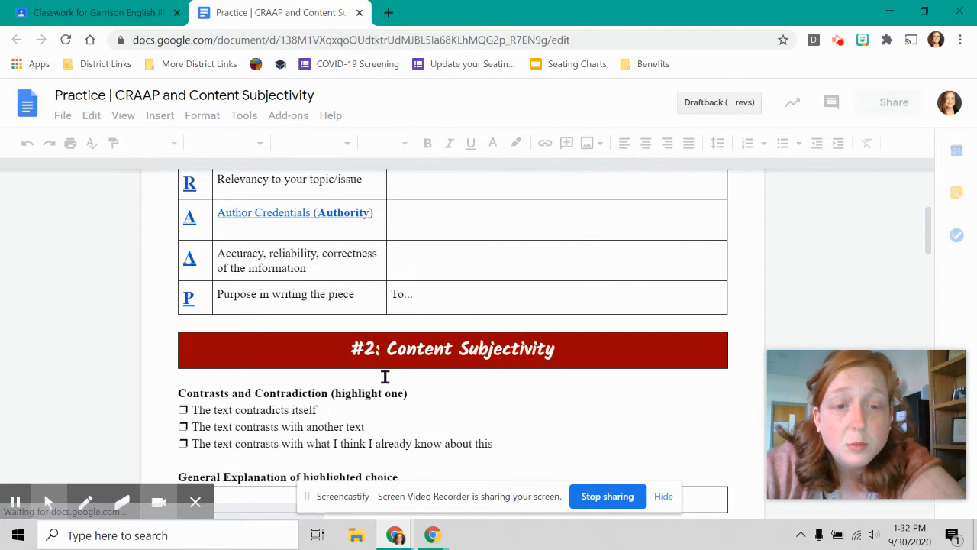
scroll(384, 375, "down", 1)
scroll(385, 375, "down", 1)
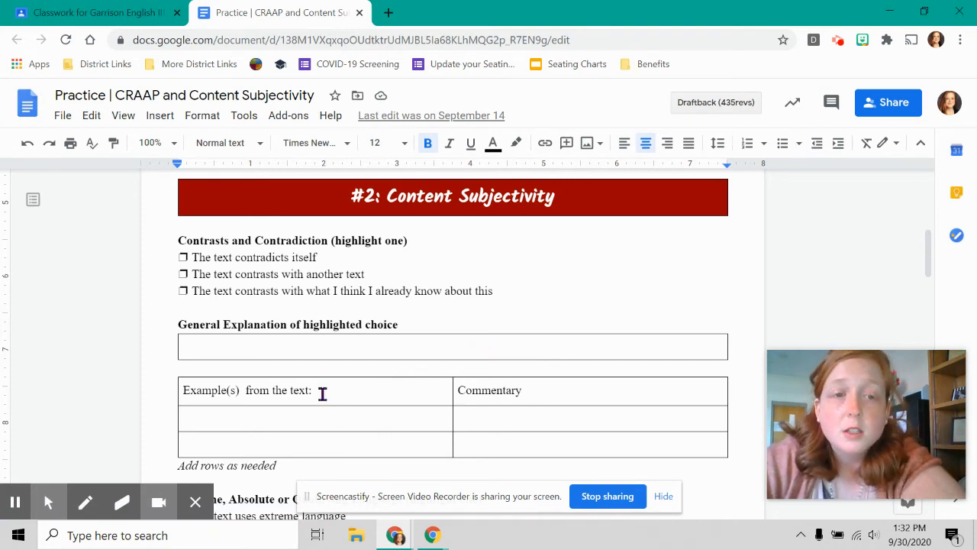
scroll(322, 392, "down", 2)
scroll(267, 320, "up", 2)
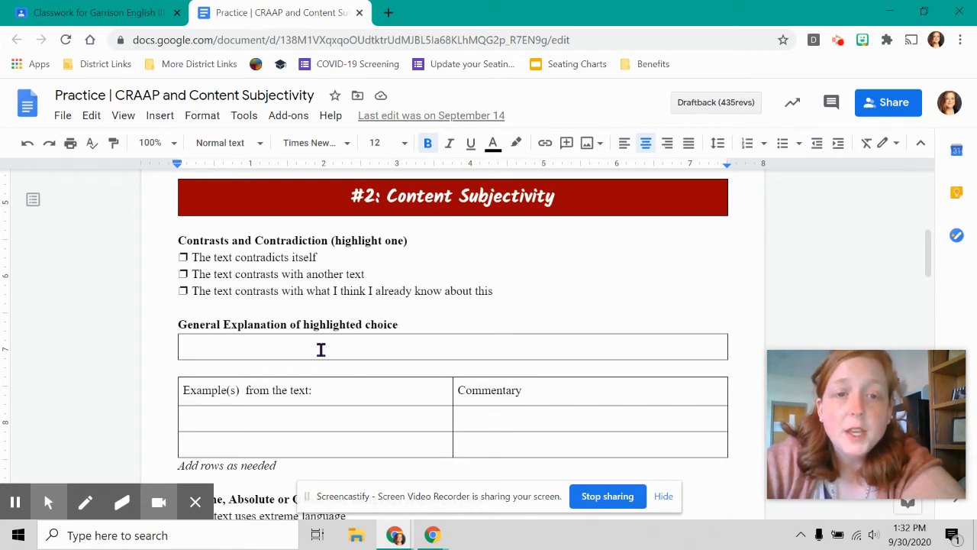
scroll(321, 349, "up", 5)
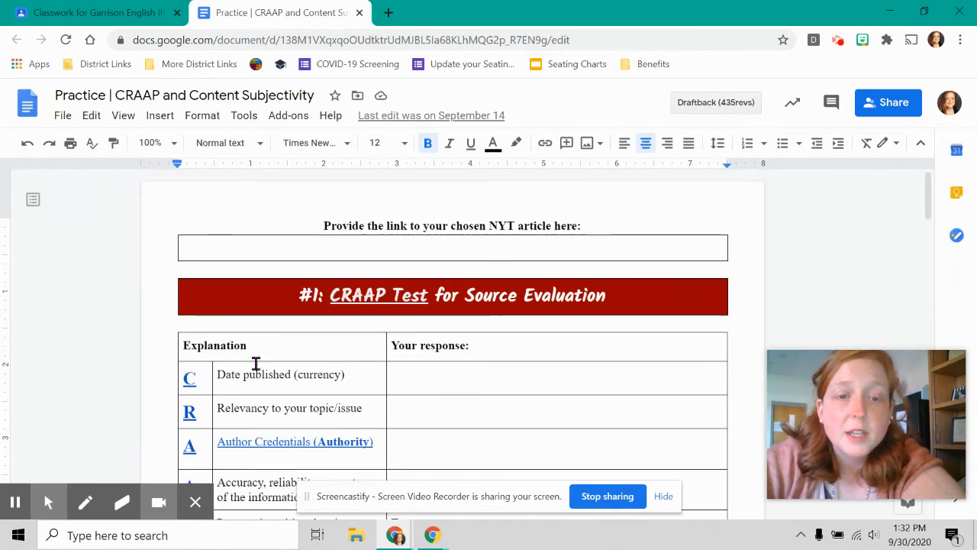
- Return to Classroom and collapse the W5W CRAAP practice assignment
left_click(359, 13)
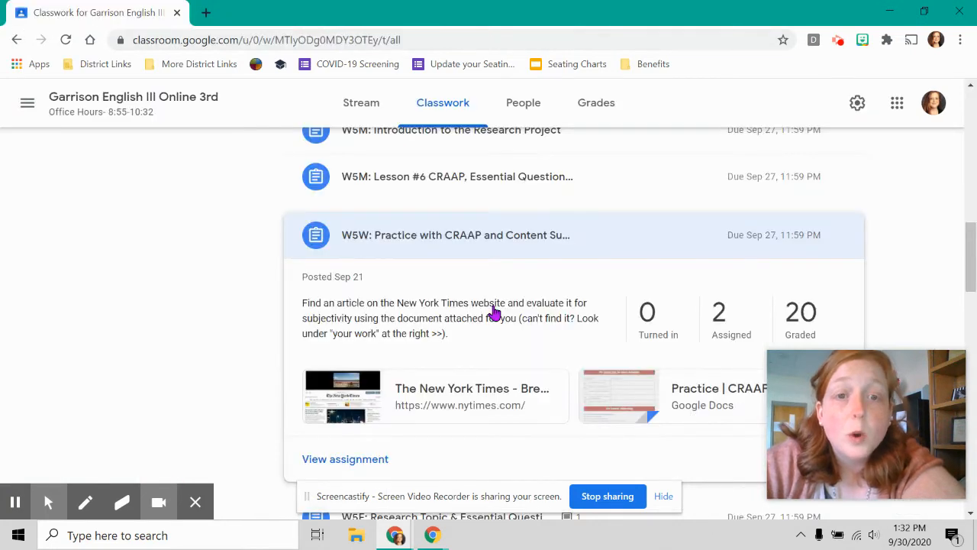
scroll(447, 321, "up", 1)
left_click(441, 322)
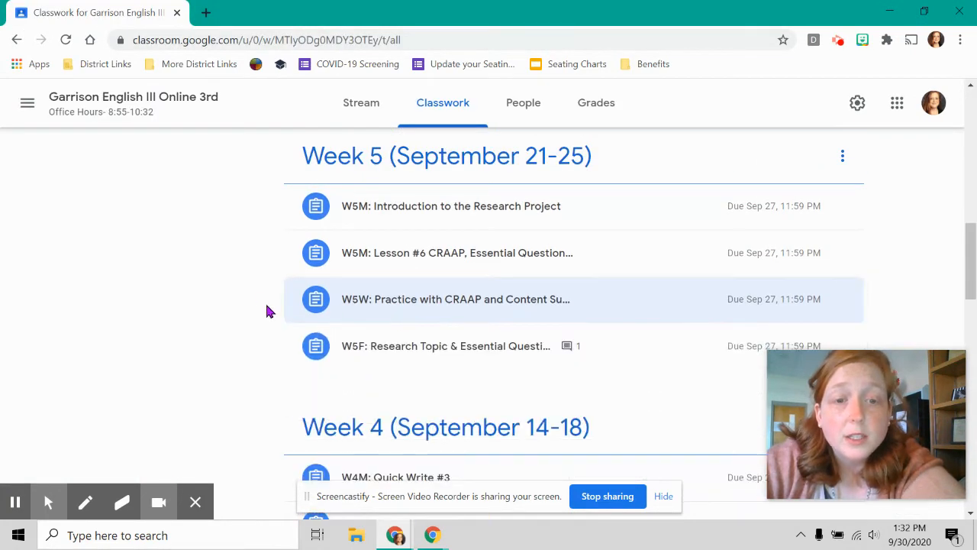
left_click(470, 317)
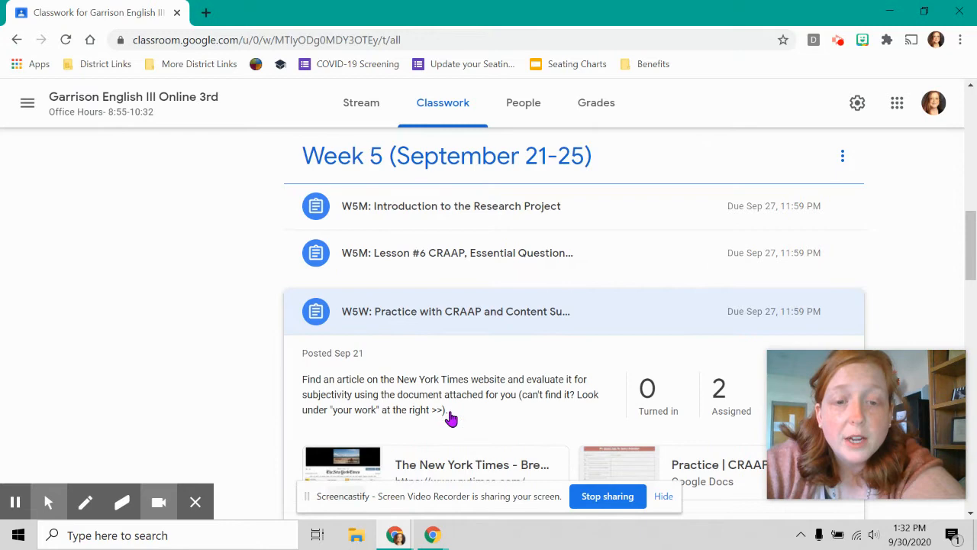
scroll(451, 417, "down", 1)
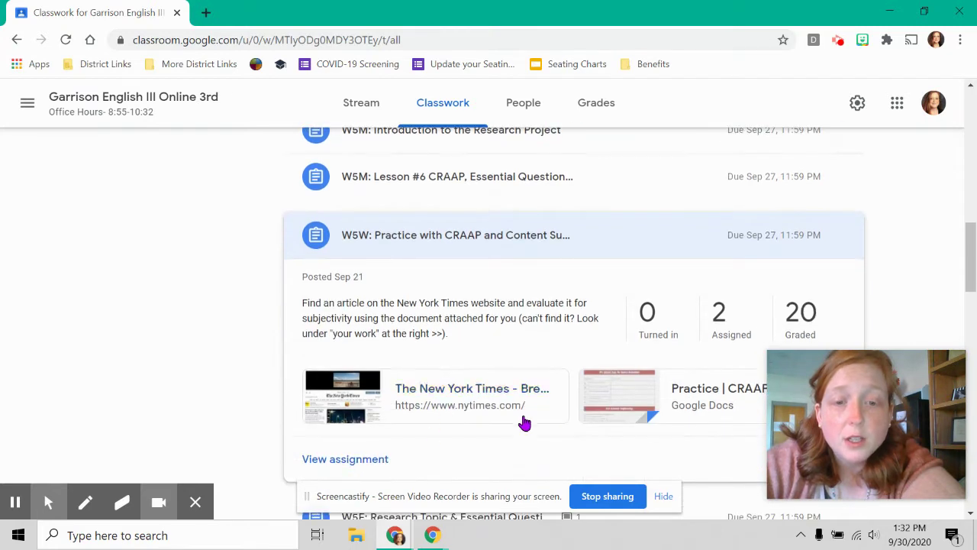
left_click(400, 244)
scroll(274, 333, "up", 5)
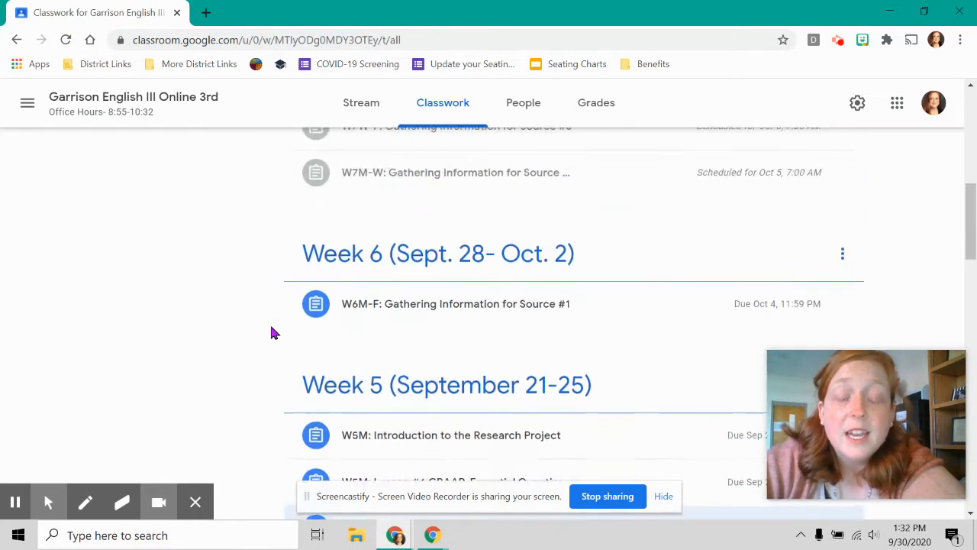
- Expand W6M-F: Gathering Information for Source #1 and open its Source #1 Collection EIIIO doc
left_click(432, 390)
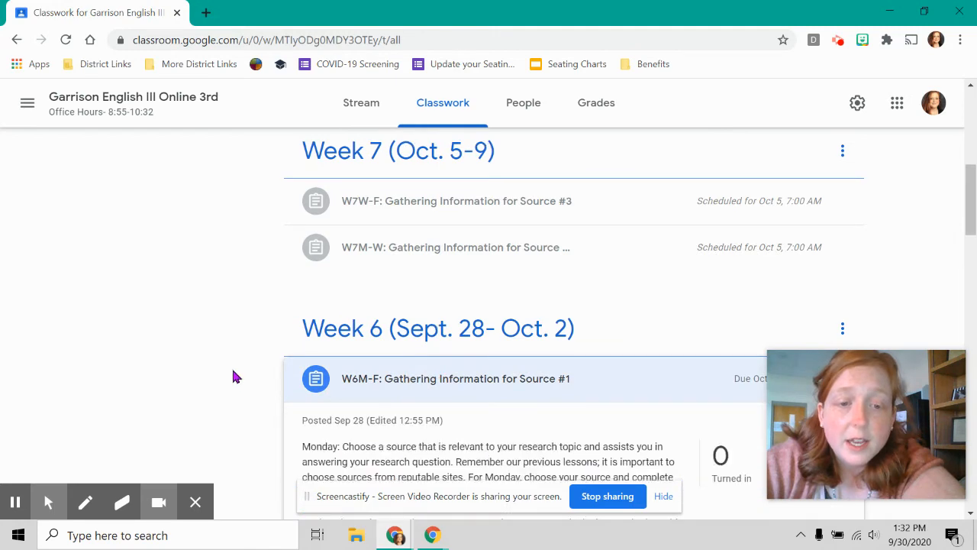
scroll(557, 351, "down", 1)
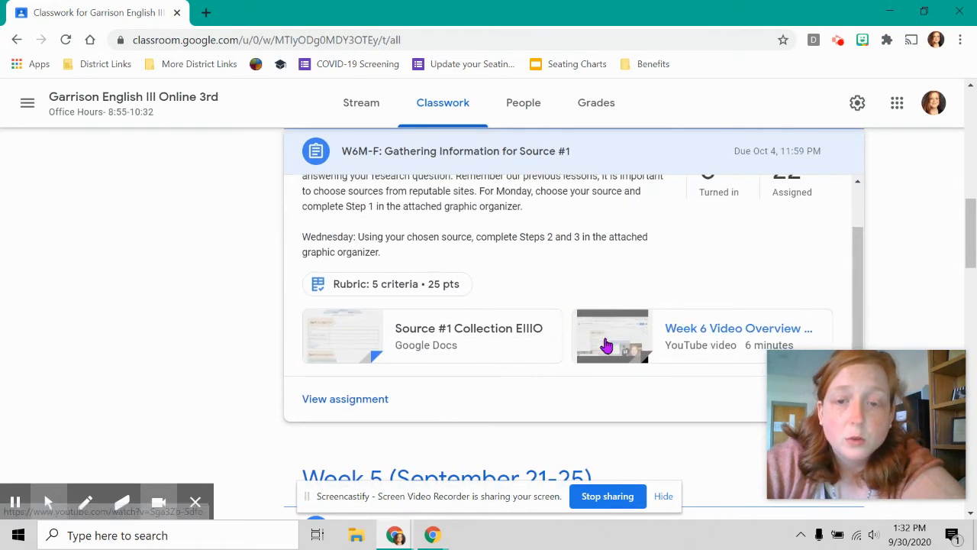
left_click(350, 334)
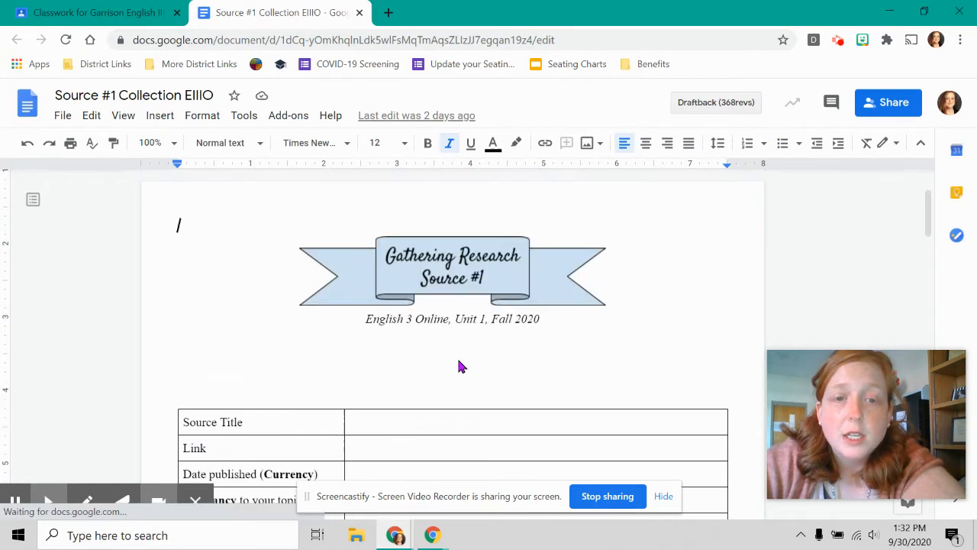
scroll(358, 425, "down", 8)
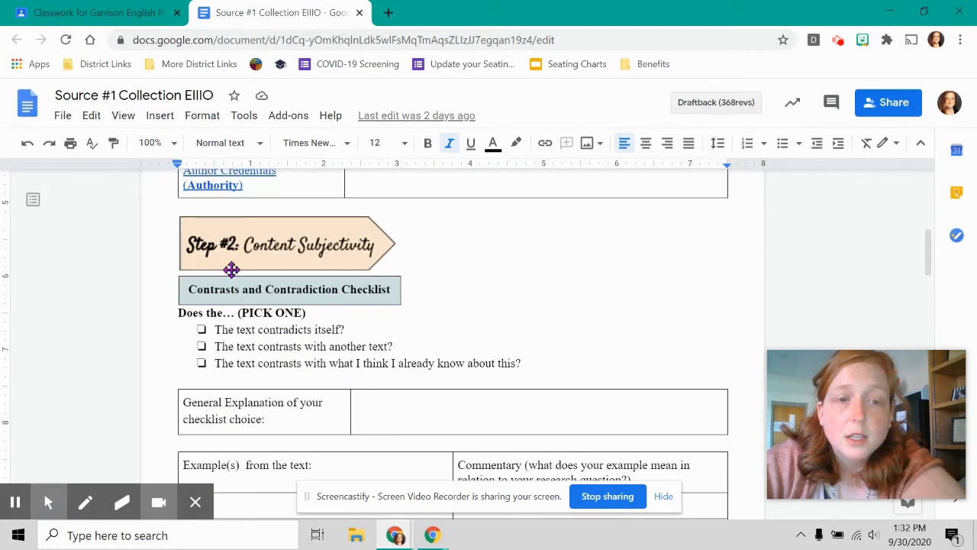
scroll(309, 341, "down", 5)
scroll(309, 341, "down", 3)
scroll(309, 341, "down", 5)
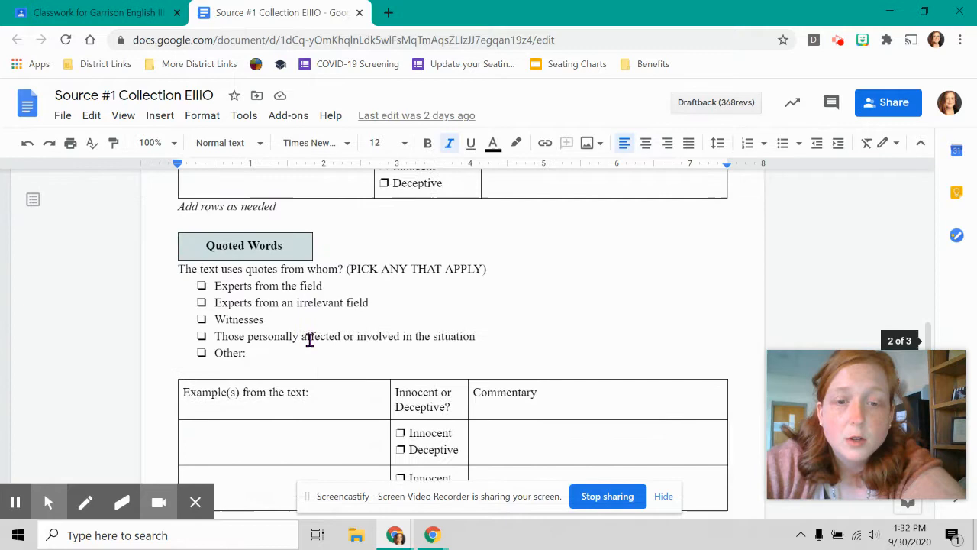
scroll(309, 341, "down", 2)
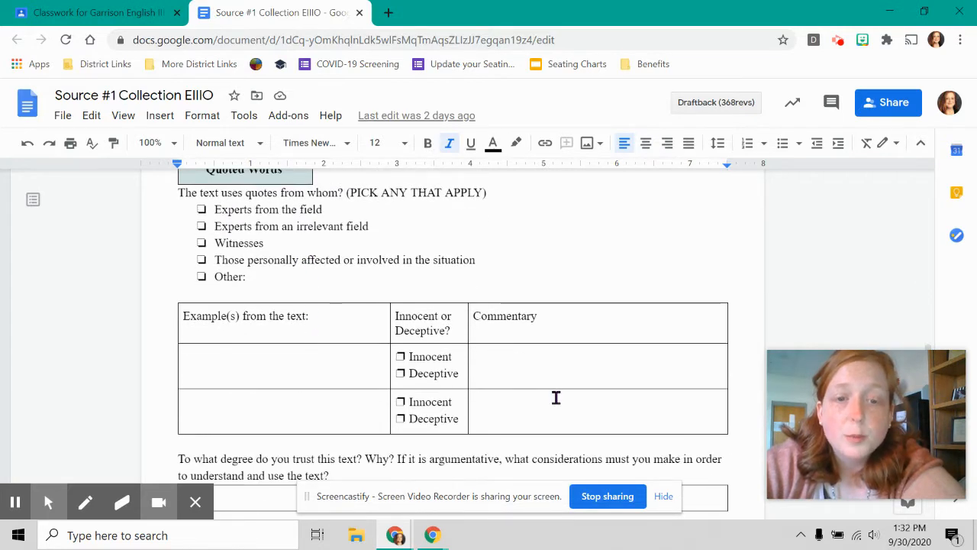
scroll(391, 394, "down", 2)
scroll(391, 393, "up", 4)
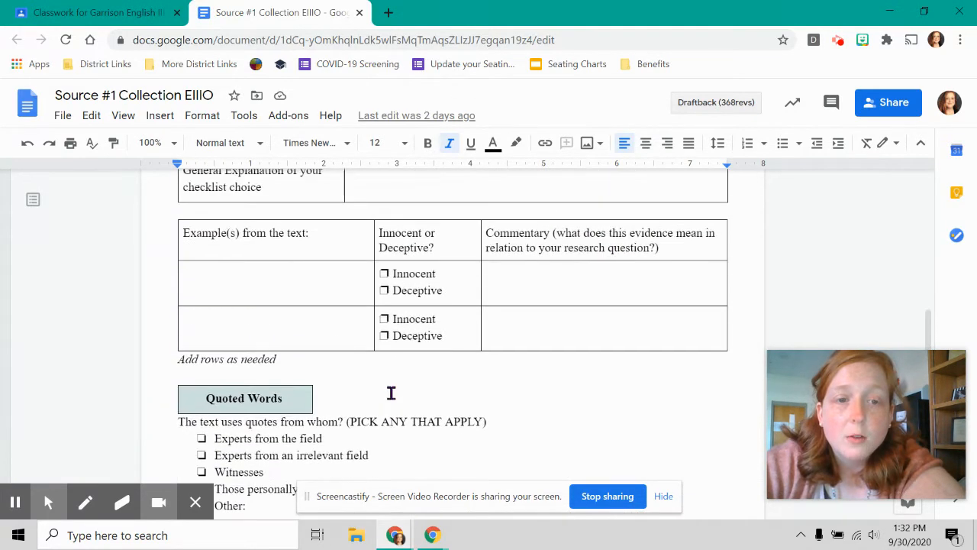
scroll(391, 394, "up", 4)
scroll(391, 393, "up", 3)
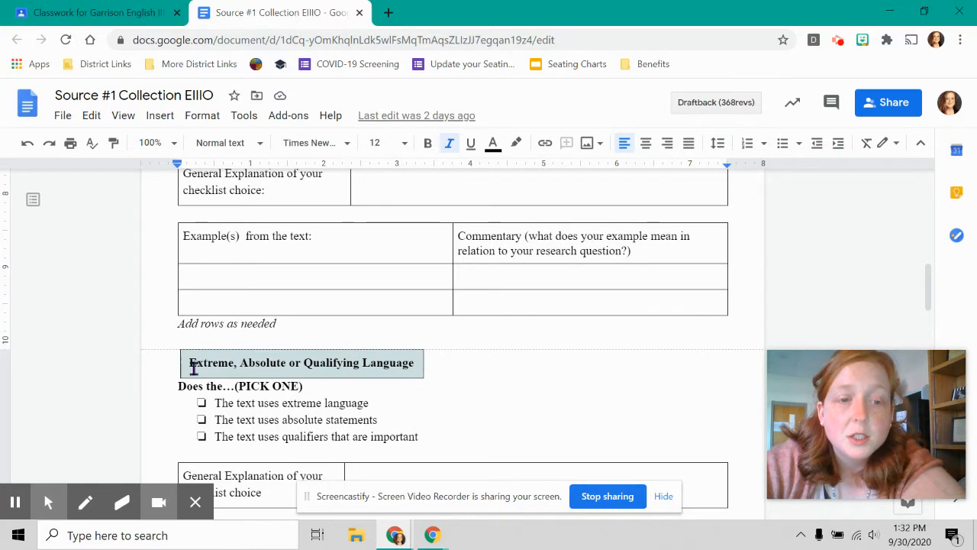
- Review the Source #1 Collection EIIIO doc through Step 3, then return to Classroom
double_click(260, 364)
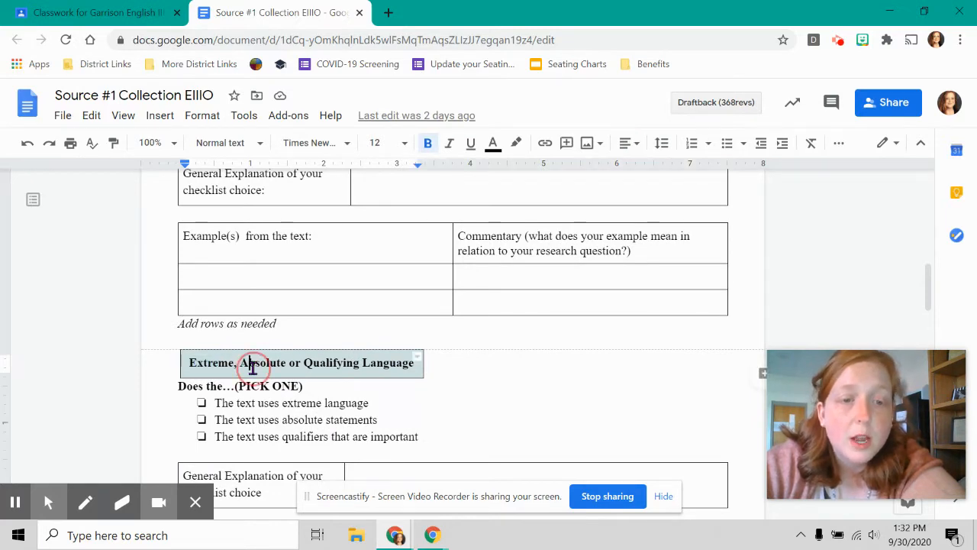
scroll(312, 368, "down", 2)
scroll(312, 368, "down", 5)
scroll(313, 368, "down", 5)
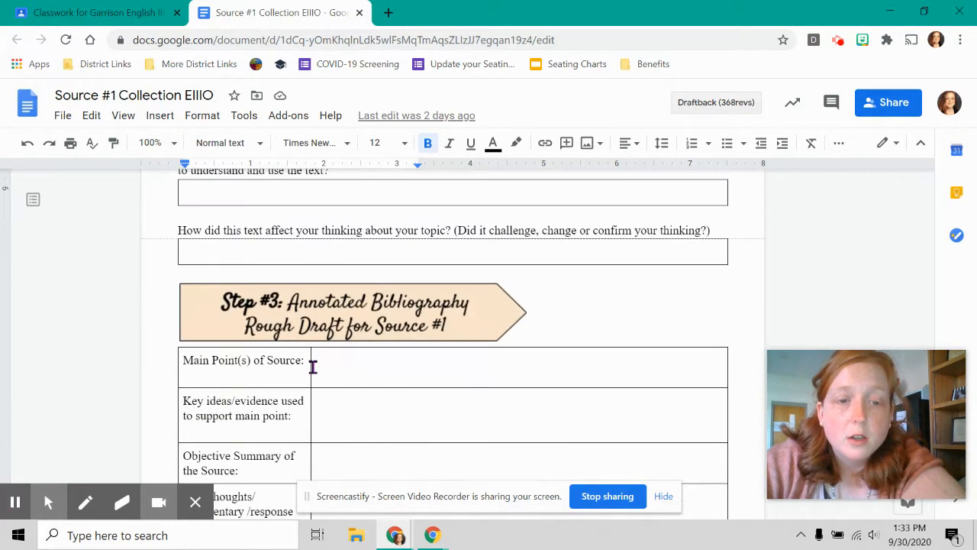
scroll(312, 368, "down", 2)
scroll(313, 368, "down", 2)
scroll(316, 376, "up", 1)
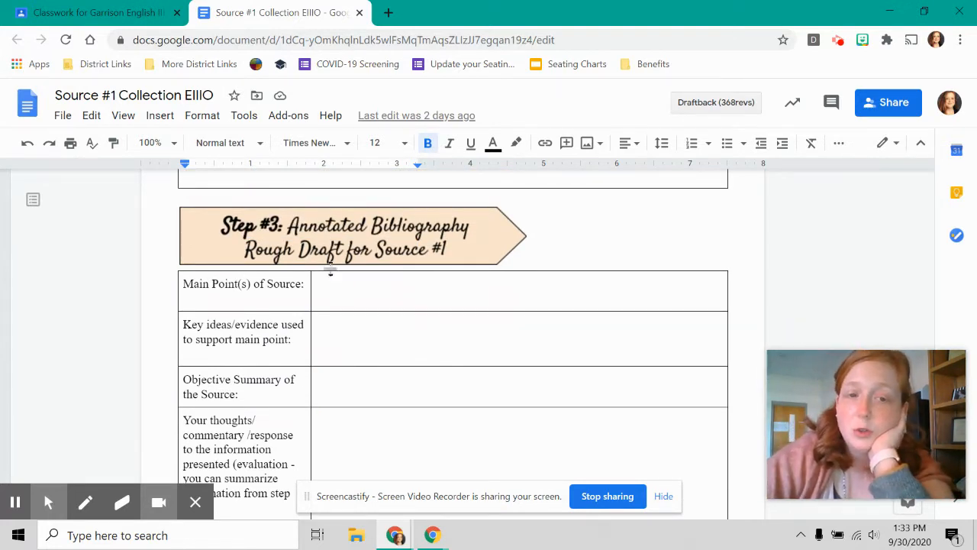
scroll(347, 306, "down", 1)
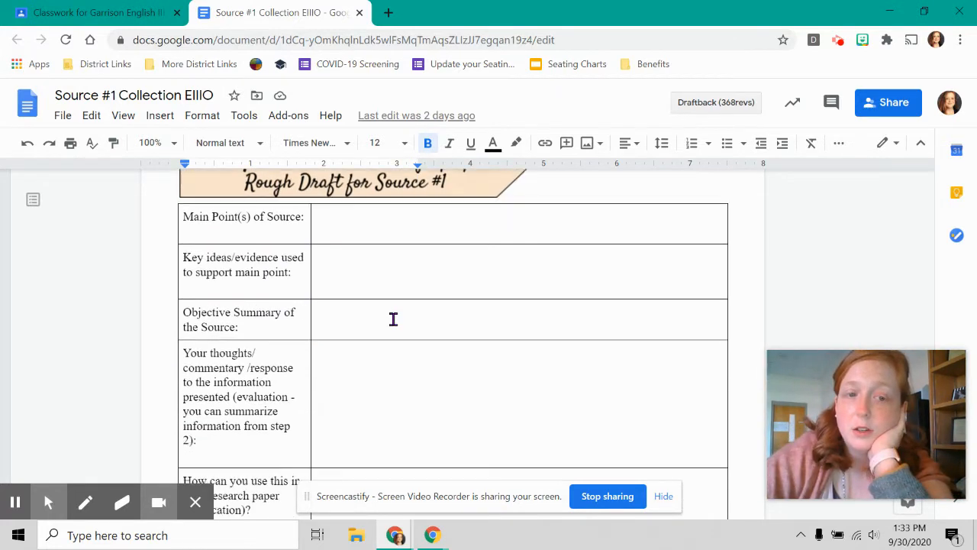
scroll(351, 427, "down", 1)
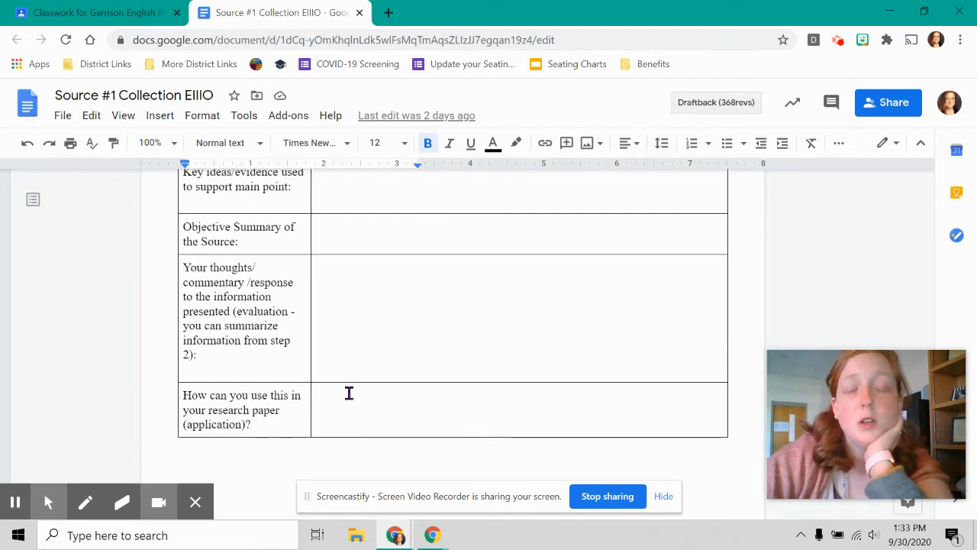
left_click(362, 13)
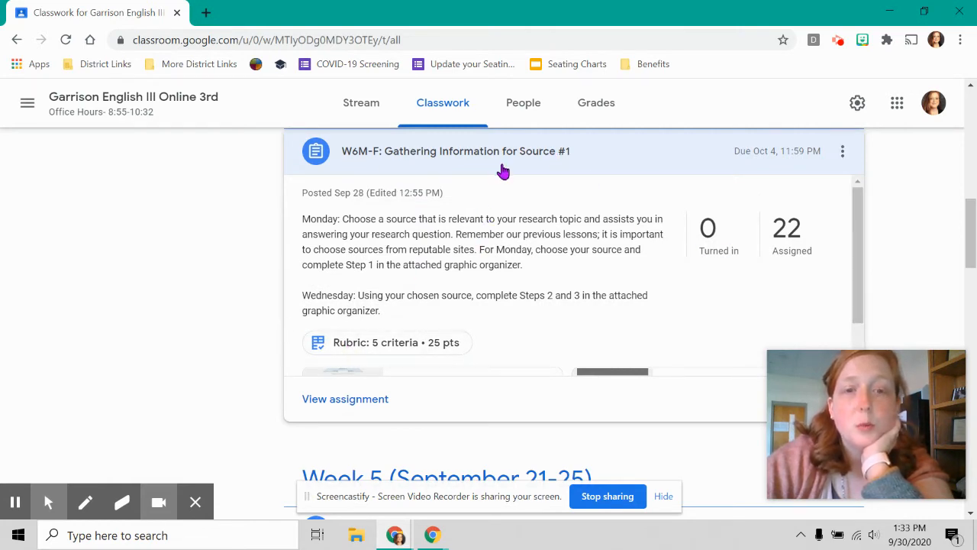
- Collapse W6M-F, preview the scheduled Week 7 W7M-W and Source #3 assignments, and collapse them
left_click(473, 172)
scroll(305, 267, "up", 3)
scroll(447, 214, "up", 3)
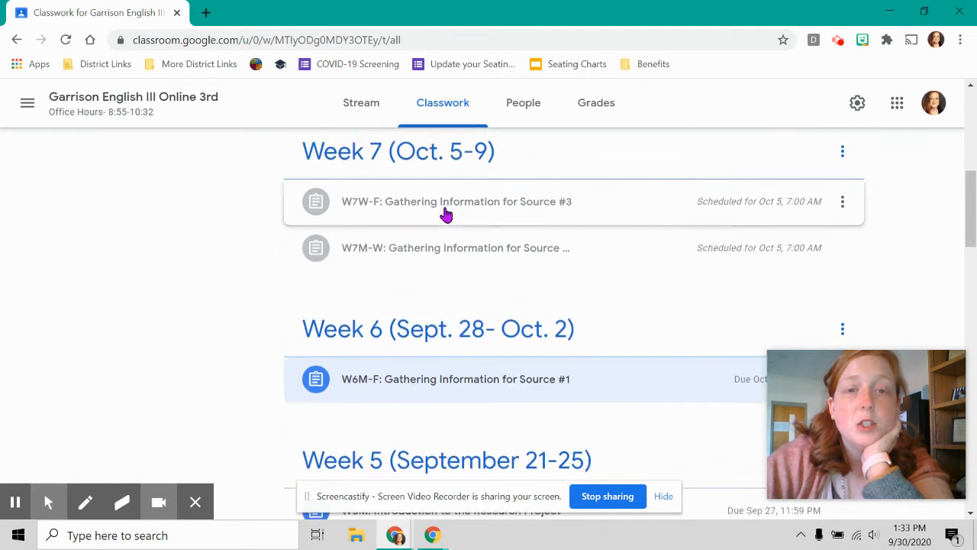
left_click(485, 264)
mouse_move(377, 435)
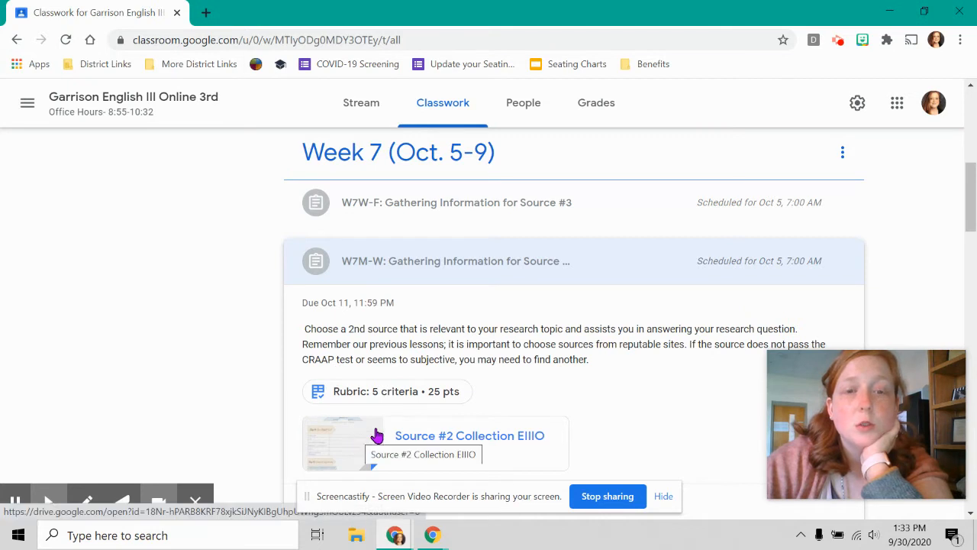
left_click(404, 203)
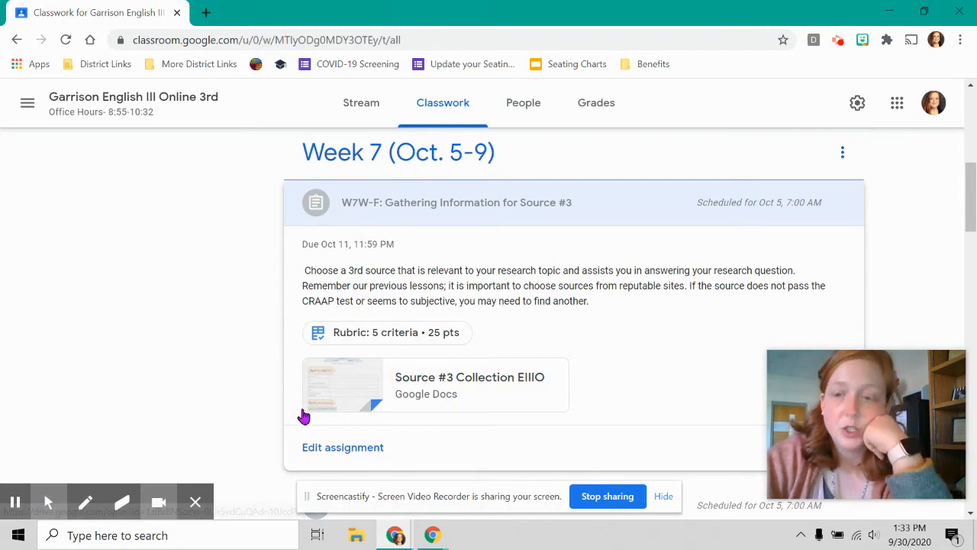
scroll(253, 382, "down", 2)
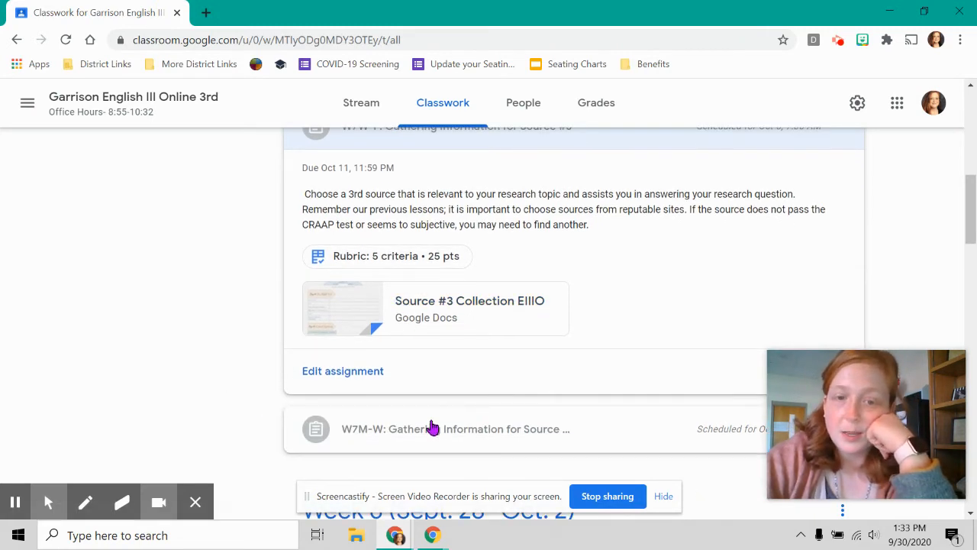
scroll(432, 362, "down", 1)
scroll(432, 358, "up", 3)
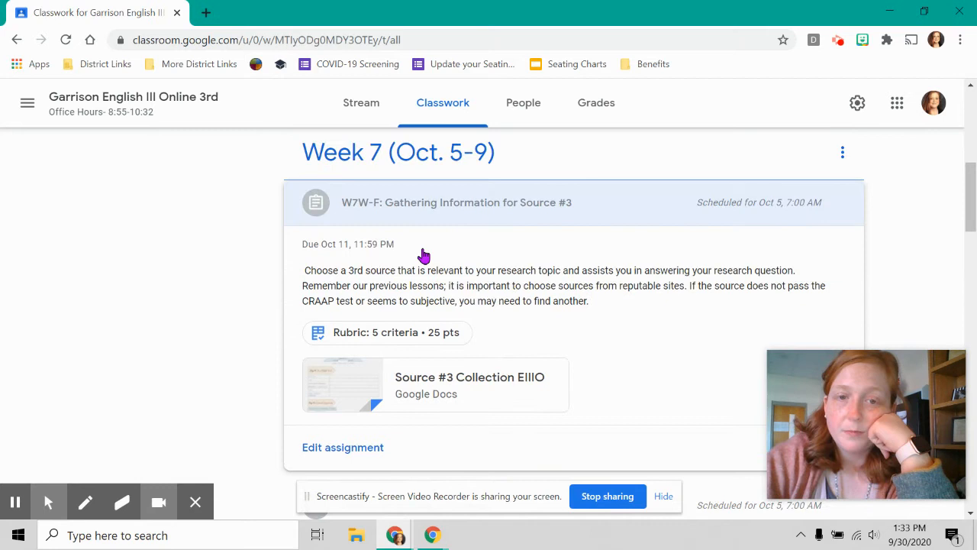
left_click(420, 221)
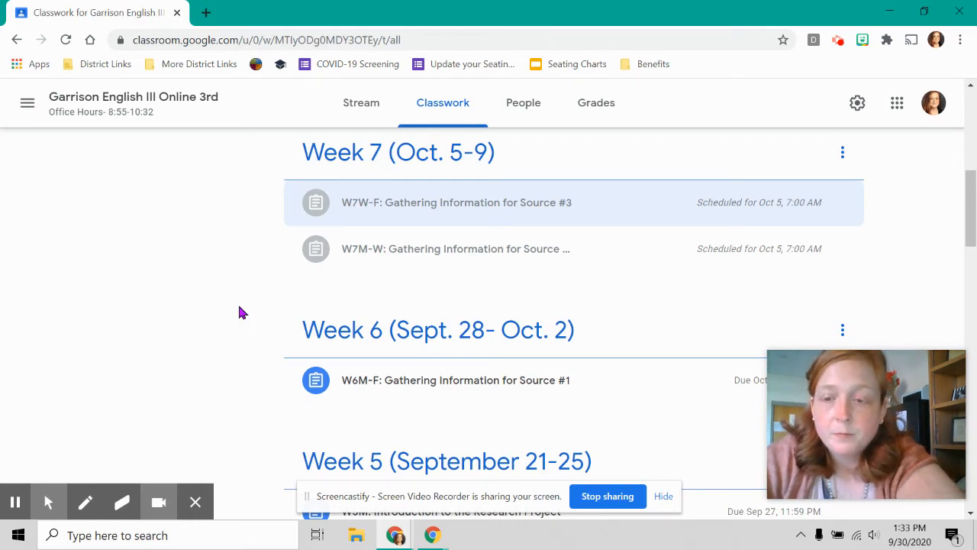
scroll(276, 295, "up", 3)
scroll(276, 295, "up", 2)
scroll(276, 296, "up", 2)
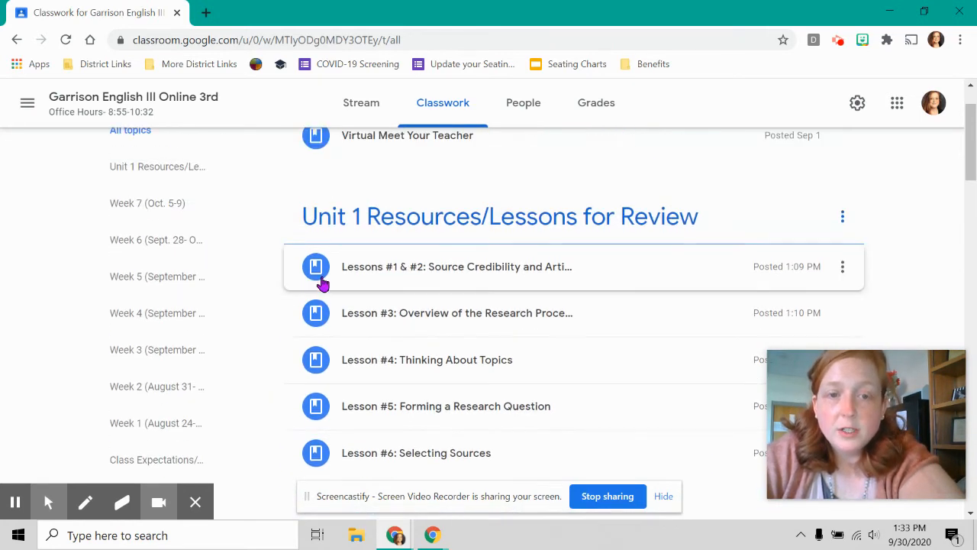
scroll(438, 211, "up", 2)
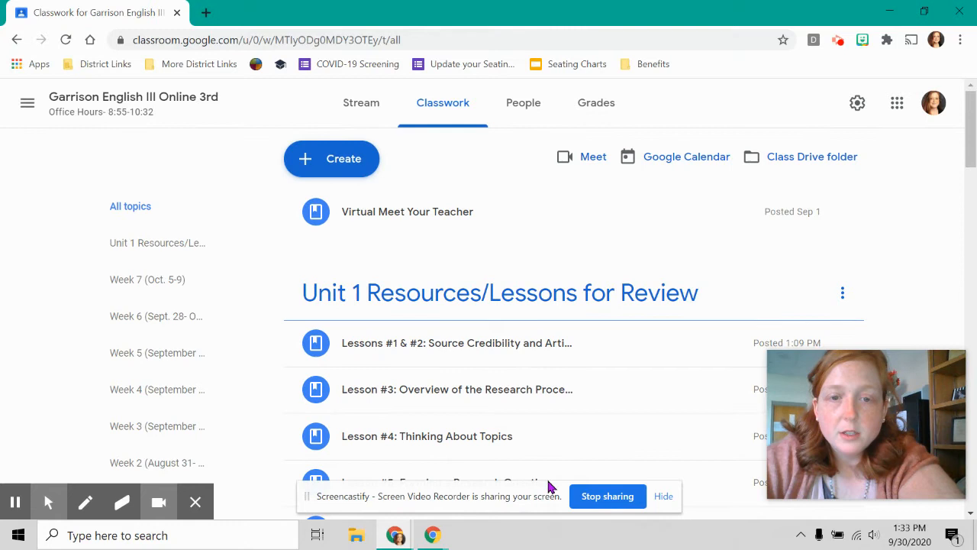
scroll(305, 267, "down", 2)
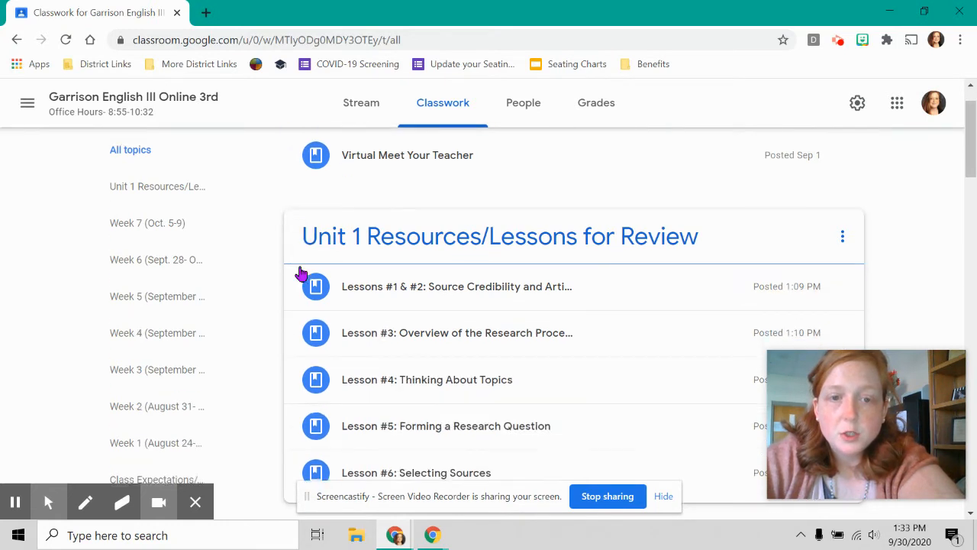
scroll(305, 267, "down", 2)
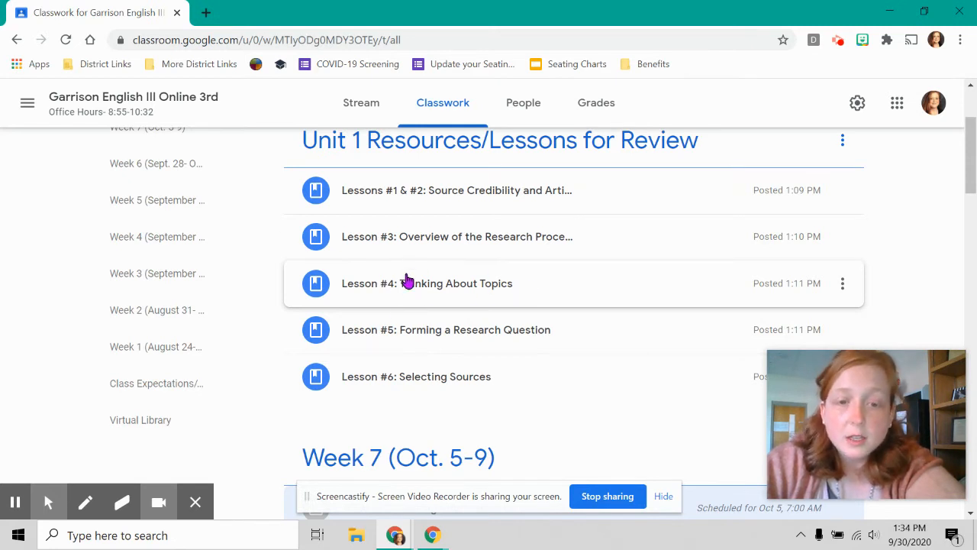
- Preview Lesson #6: Selecting Sources in the Unit 1 review lessons and collapse it again
left_click(377, 376)
scroll(378, 385, "down", 1)
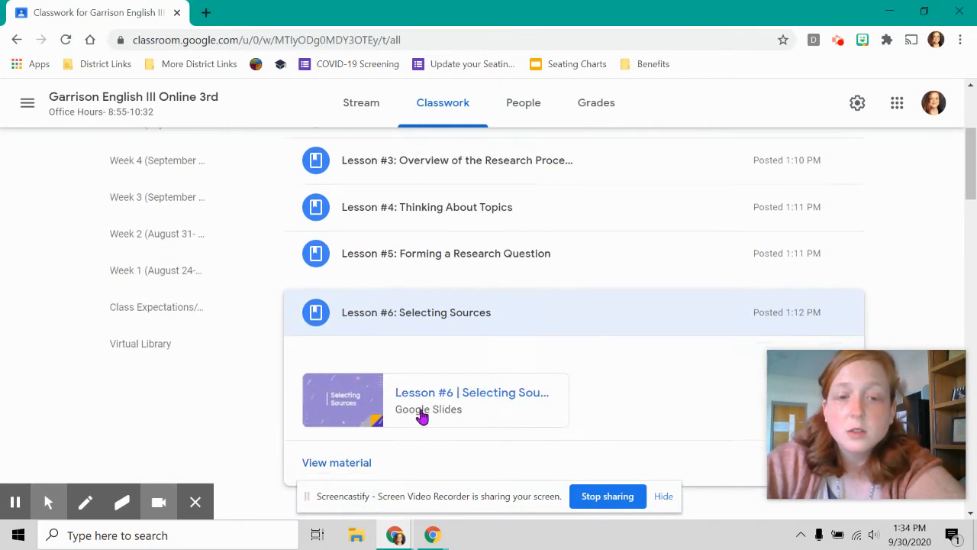
left_click(398, 324)
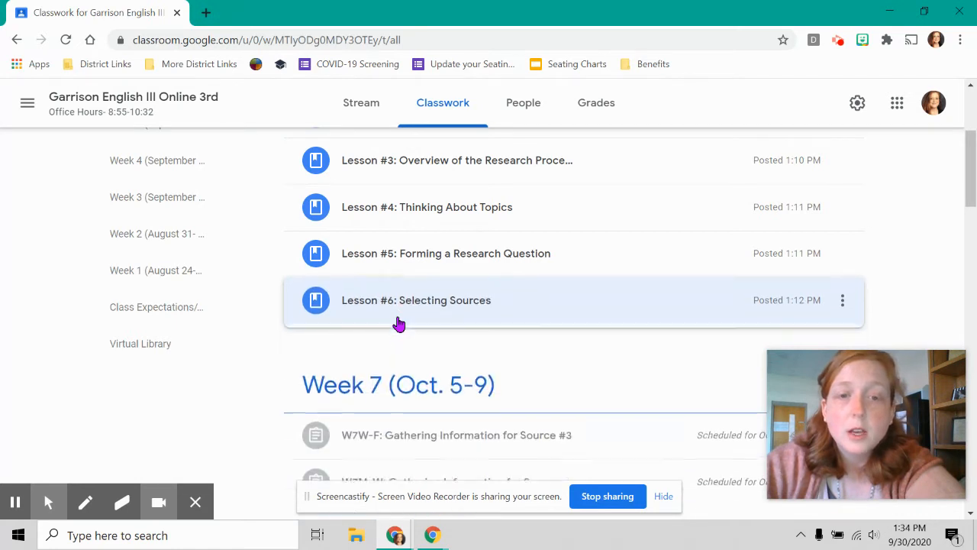
scroll(398, 325, "up", 2)
scroll(420, 305, "up", 1)
scroll(474, 341, "down", 1)
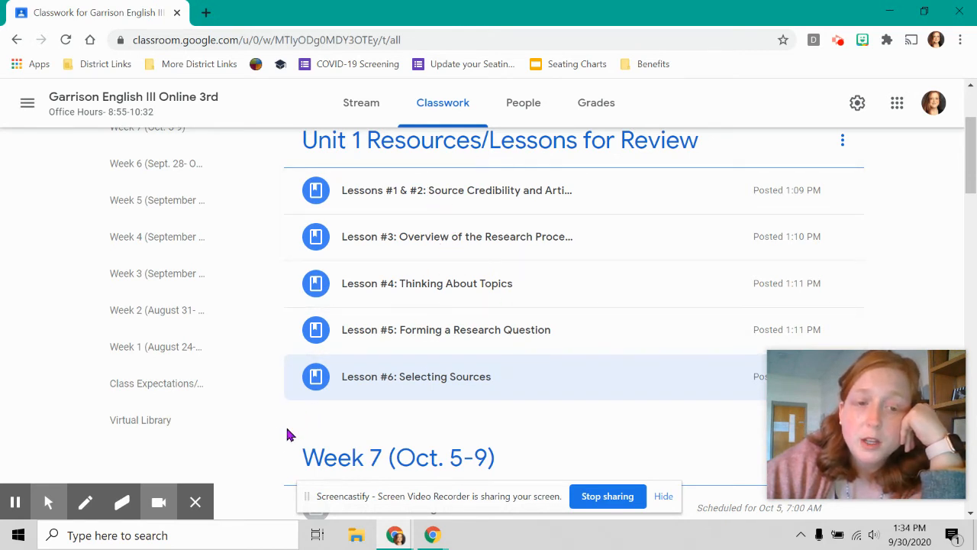
scroll(261, 442, "down", 4)
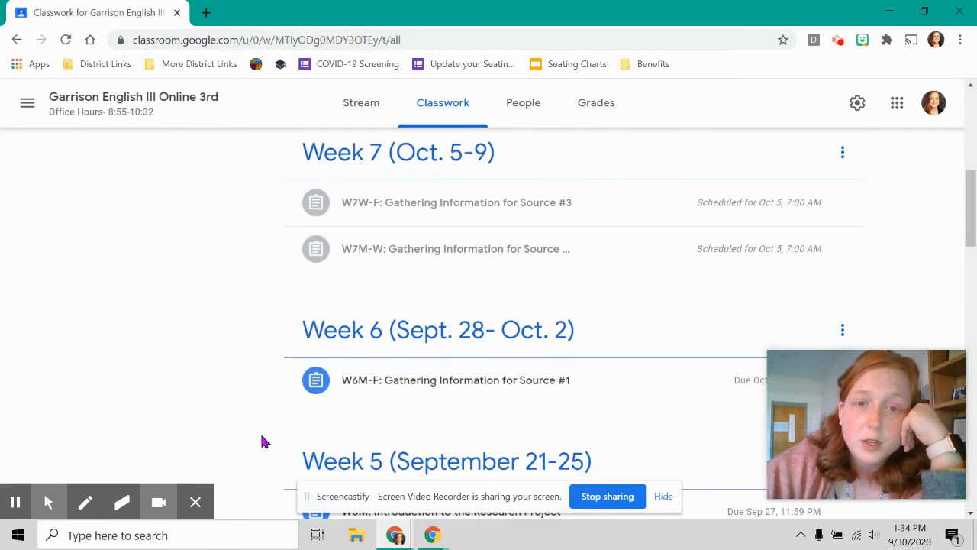
scroll(262, 441, "up", 2)
scroll(261, 441, "up", 2)
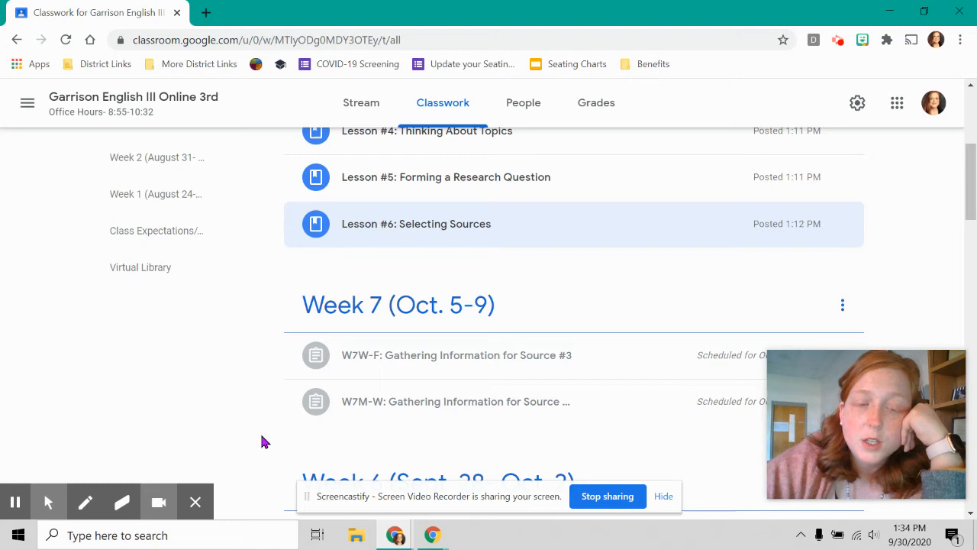
scroll(261, 441, "down", 2)
scroll(261, 441, "down", 1)
- Expand the W7M-W assignment and open its Source #2 Collection EIIIO doc
left_click(419, 268)
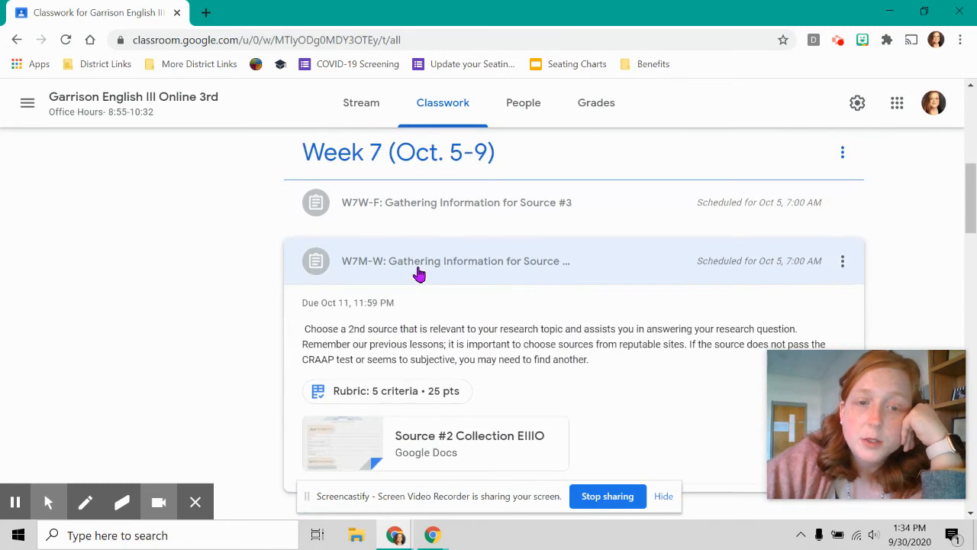
scroll(412, 377, "down", 1)
left_click(329, 367)
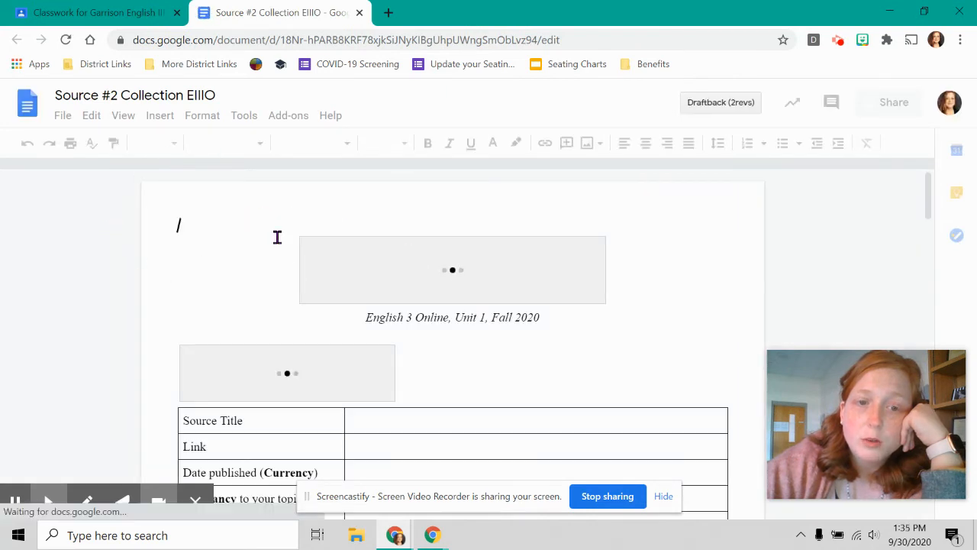
scroll(306, 236, "down", 3)
scroll(473, 271, "down", 3)
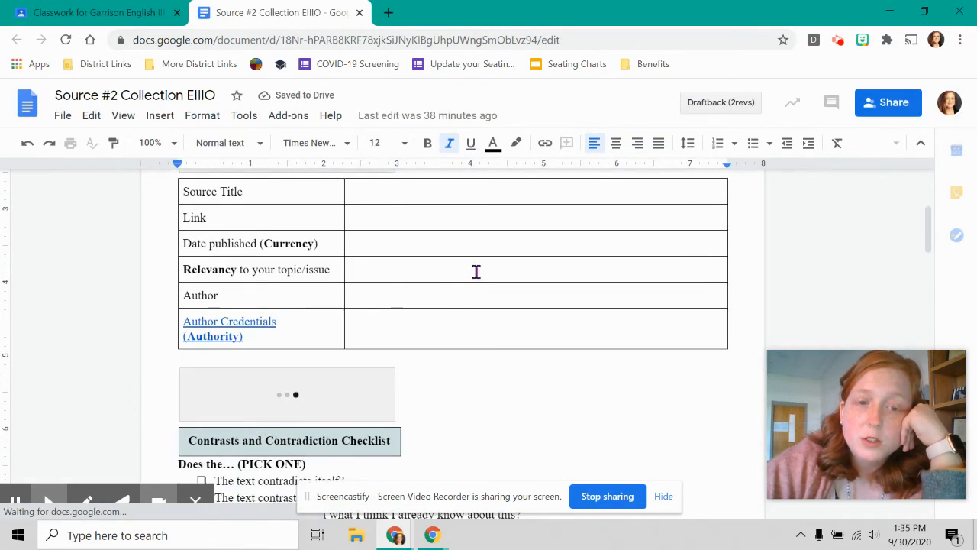
scroll(476, 271, "down", 1)
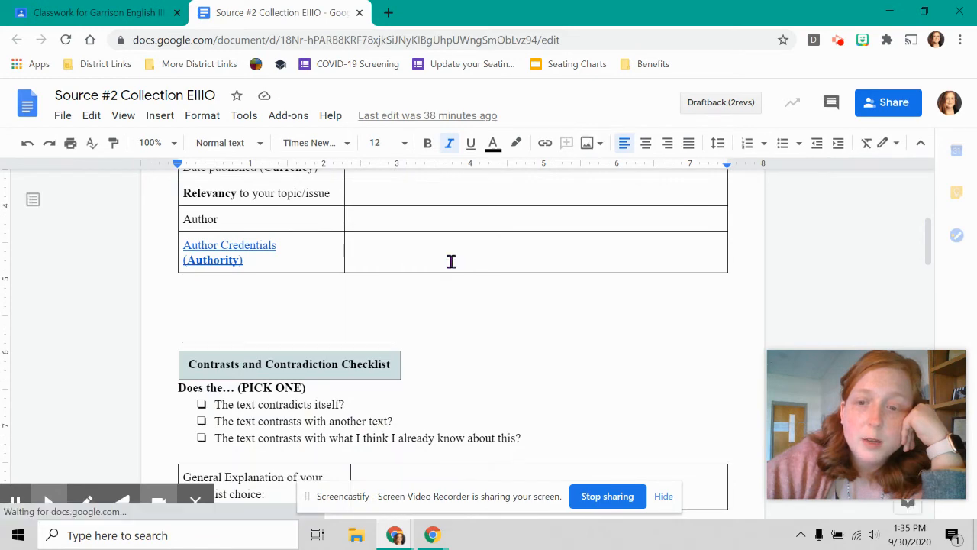
scroll(451, 262, "down", 3)
scroll(451, 262, "down", 3)
scroll(451, 262, "down", 2)
scroll(451, 305, "down", 3)
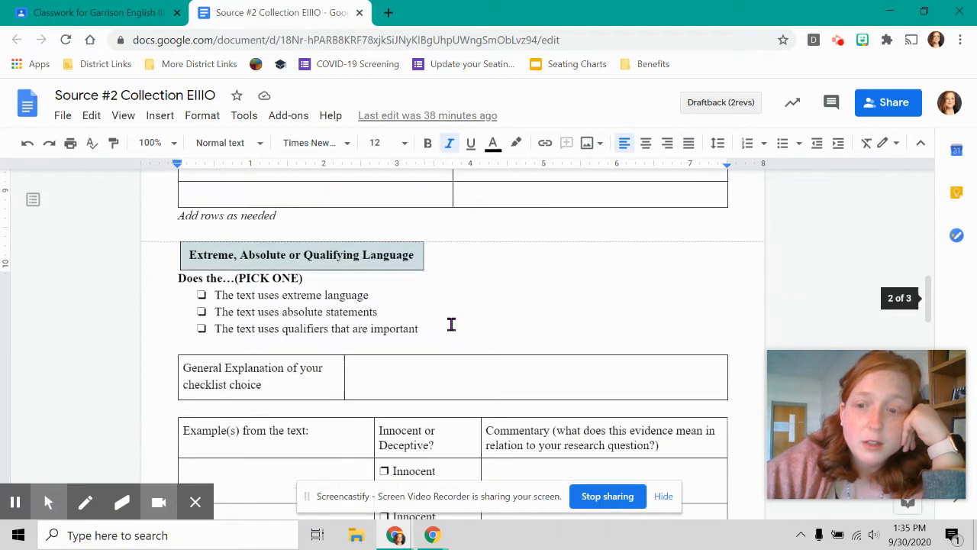
scroll(451, 327, "down", 4)
scroll(451, 326, "down", 3)
scroll(451, 327, "down", 3)
scroll(446, 325, "down", 3)
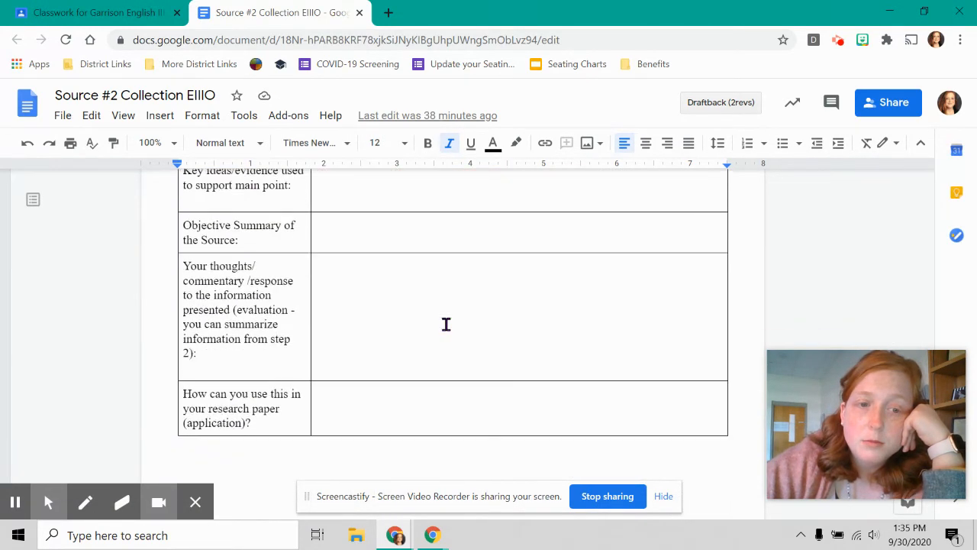
scroll(447, 324, "up", 2)
scroll(447, 325, "up", 1)
left_click_drag(195, 287, 407, 393)
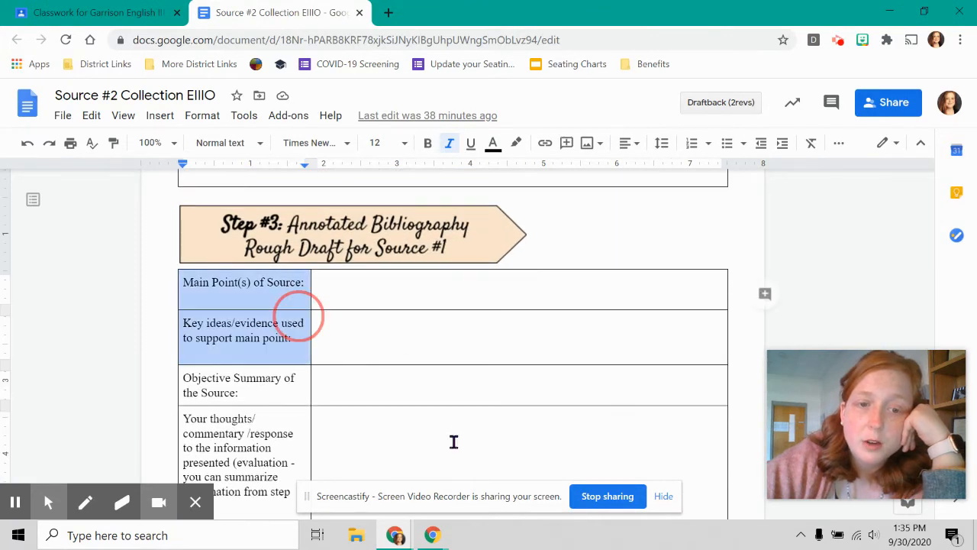
- Review the Source #2 Collection EIIIO doc down to its bibliography table, then return to Classroom
left_click(407, 393)
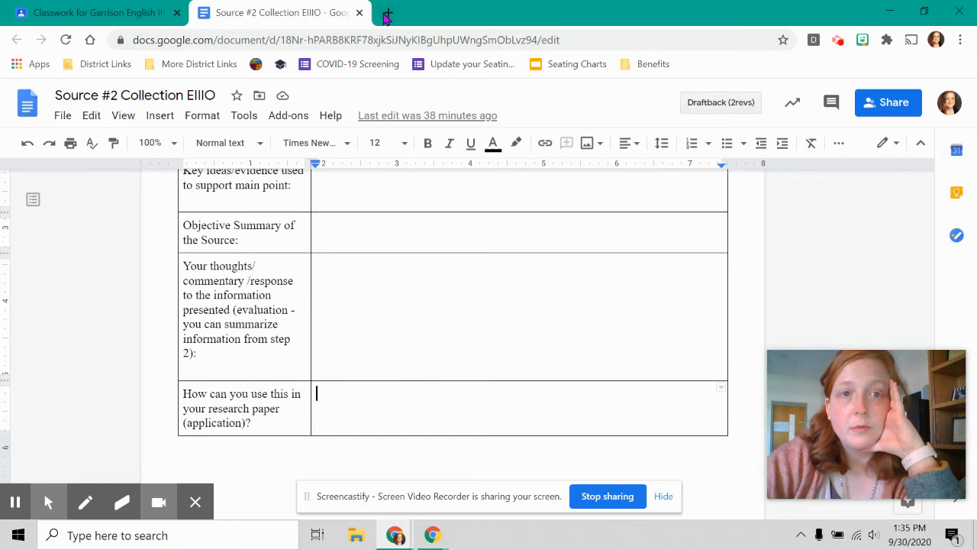
left_click(359, 13)
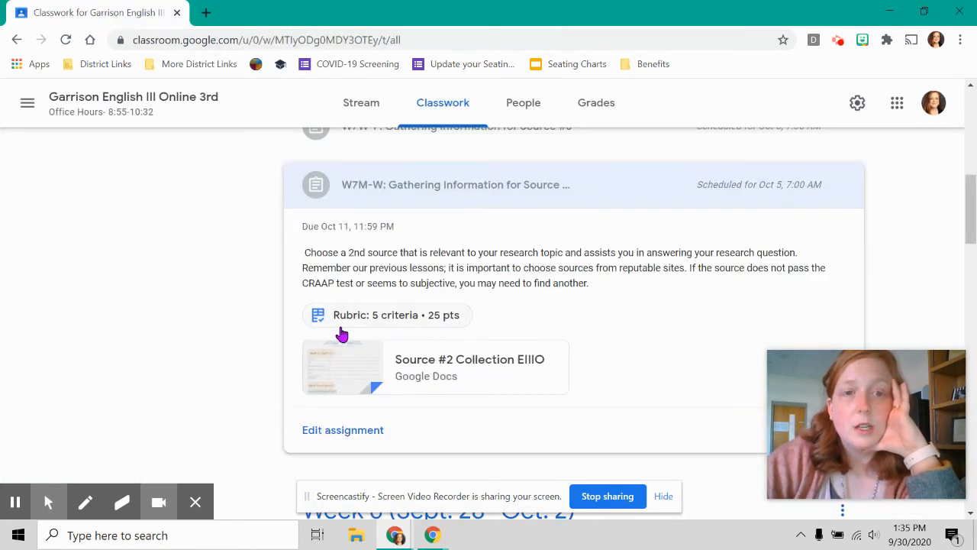
- Collapse the W7M-W assignment and scroll back up to the Unit 1 review lessons
left_click(359, 194)
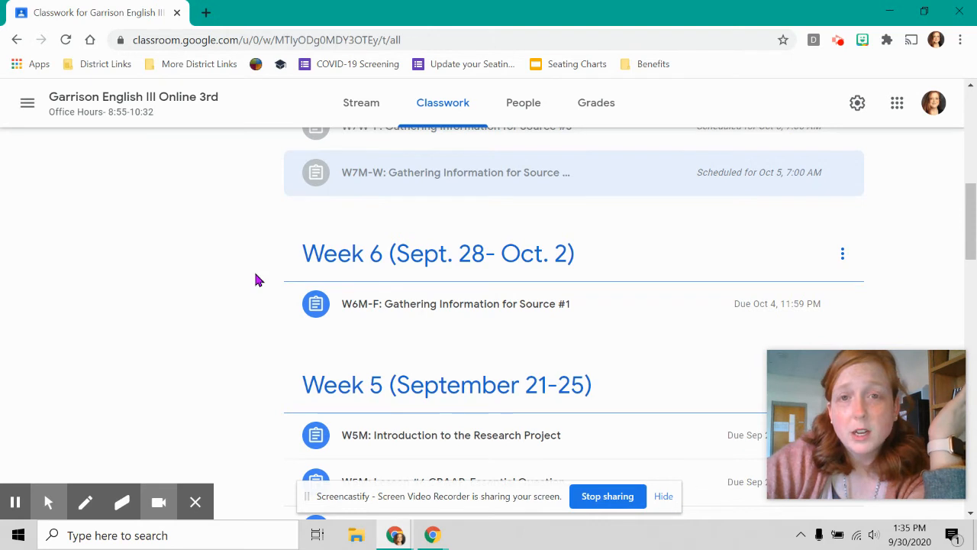
scroll(252, 281, "up", 1)
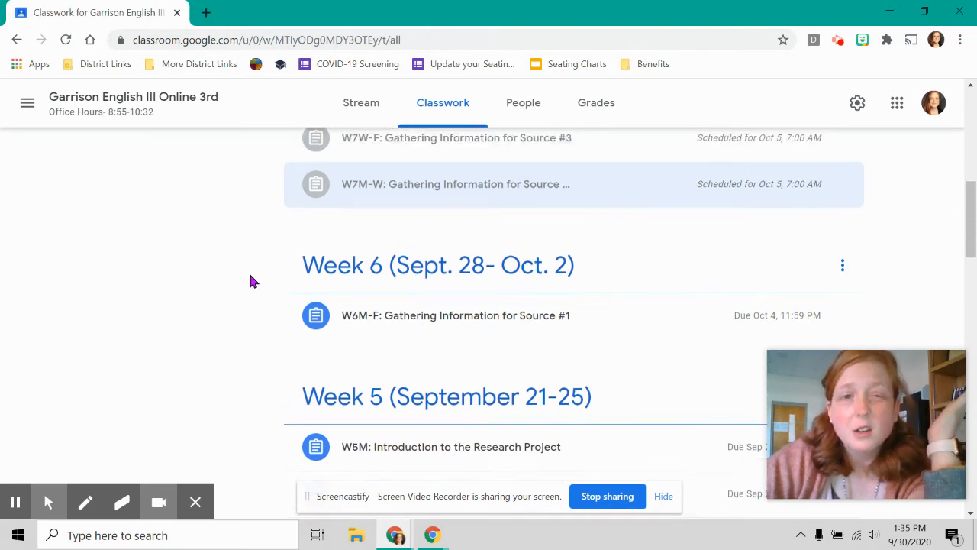
scroll(252, 281, "up", 2)
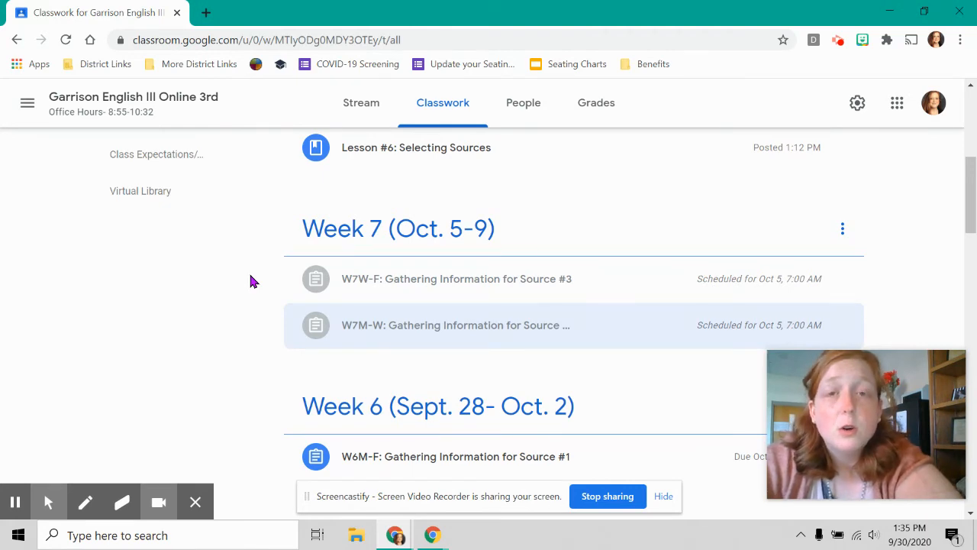
scroll(252, 280, "up", 5)
scroll(254, 282, "down", 3)
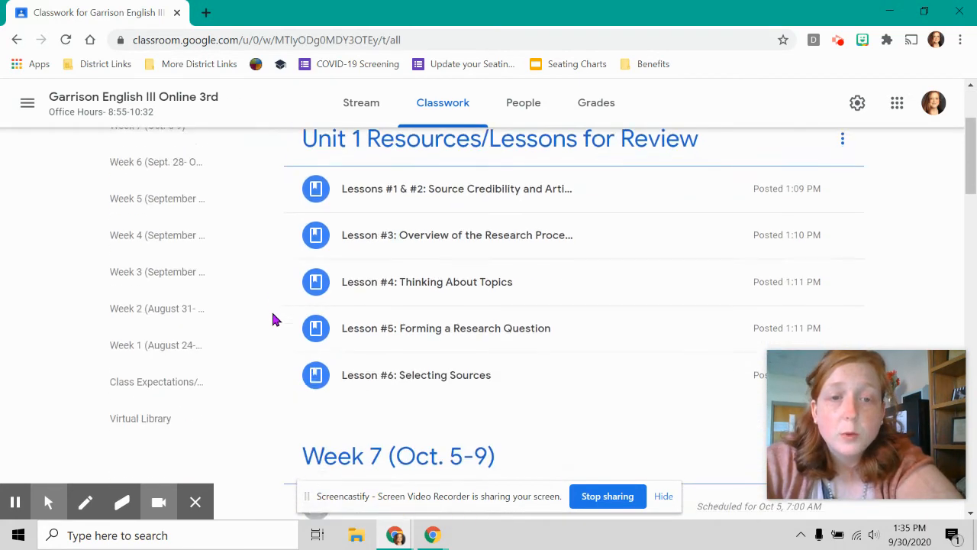
scroll(271, 310, "up", 3)
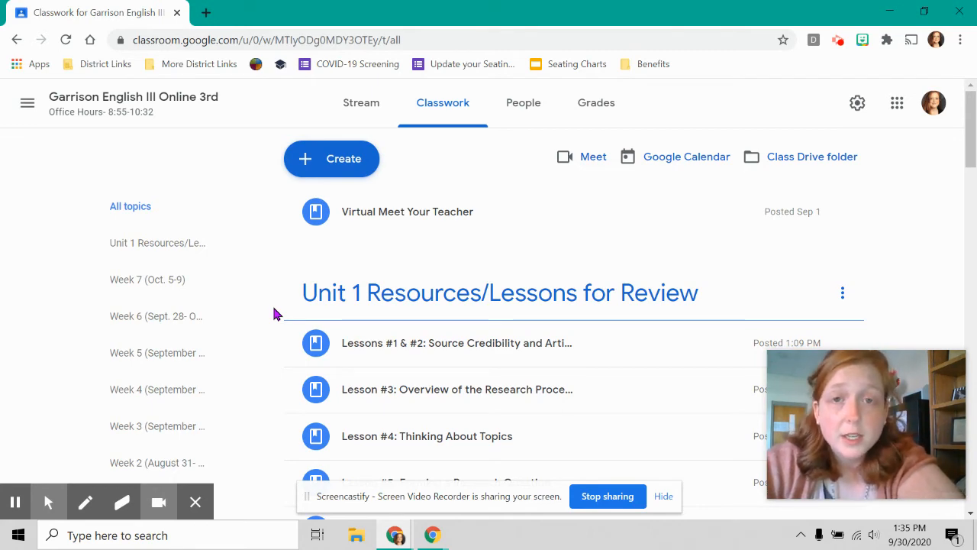
scroll(276, 314, "down", 3)
scroll(276, 313, "down", 2)
scroll(277, 314, "up", 2)
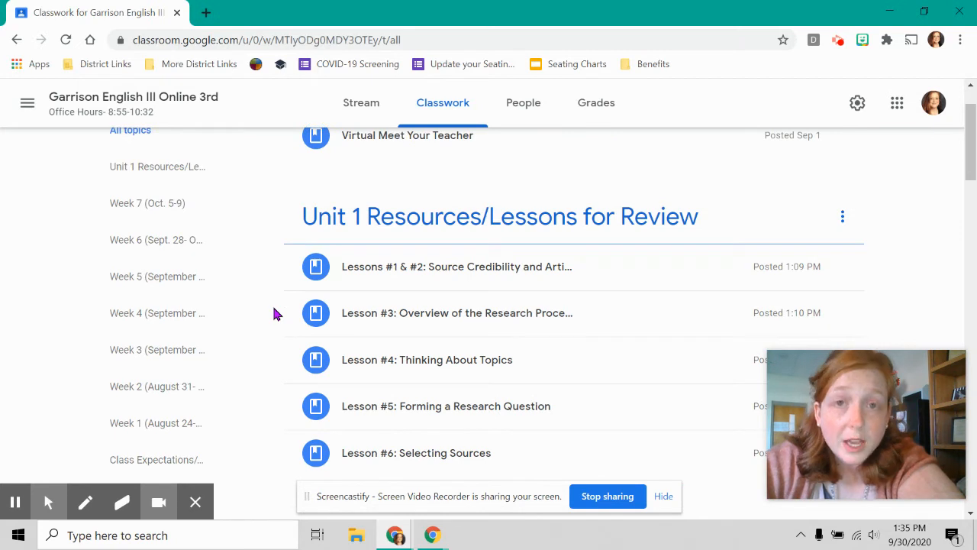
mouse_move(288, 311)
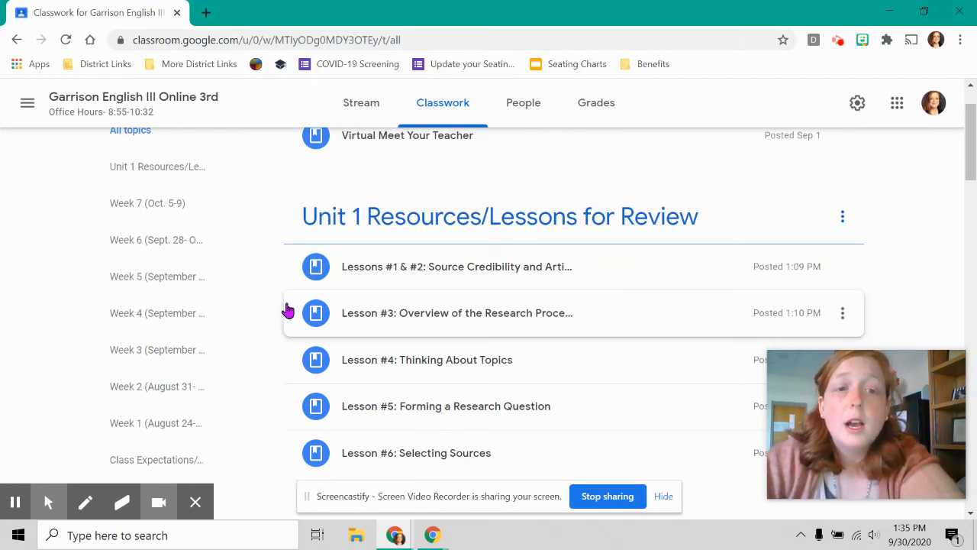
scroll(275, 455, "down", 1)
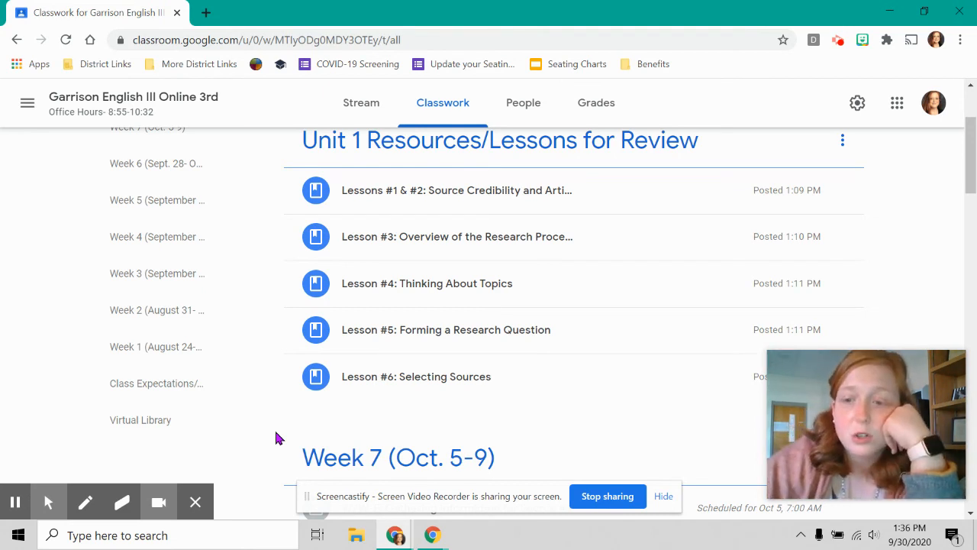
left_click(909, 534)
scroll(767, 475, "down", 1)
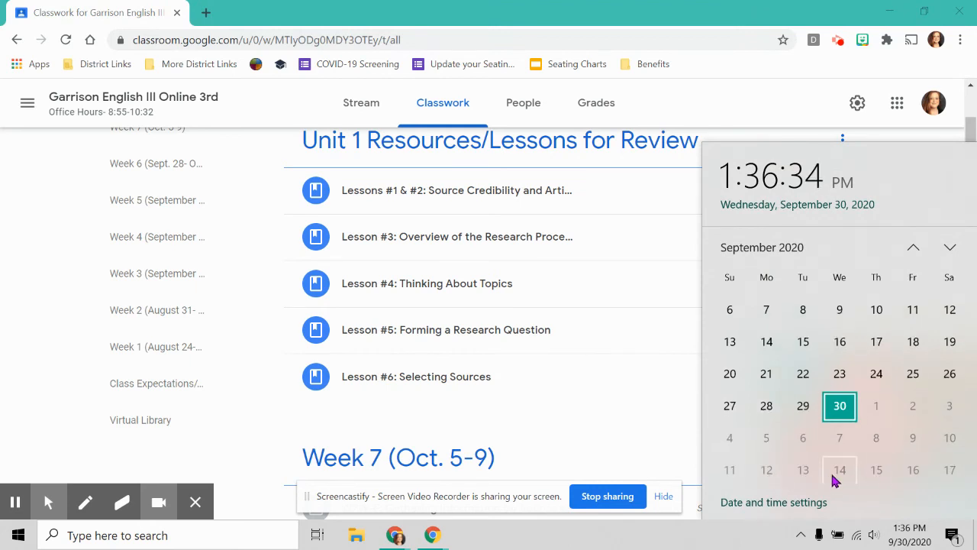
left_click(277, 257)
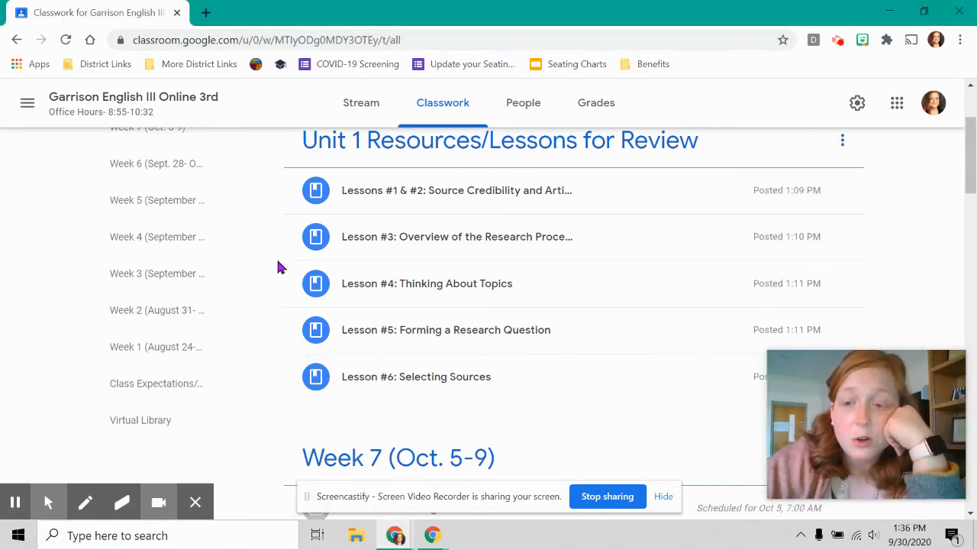